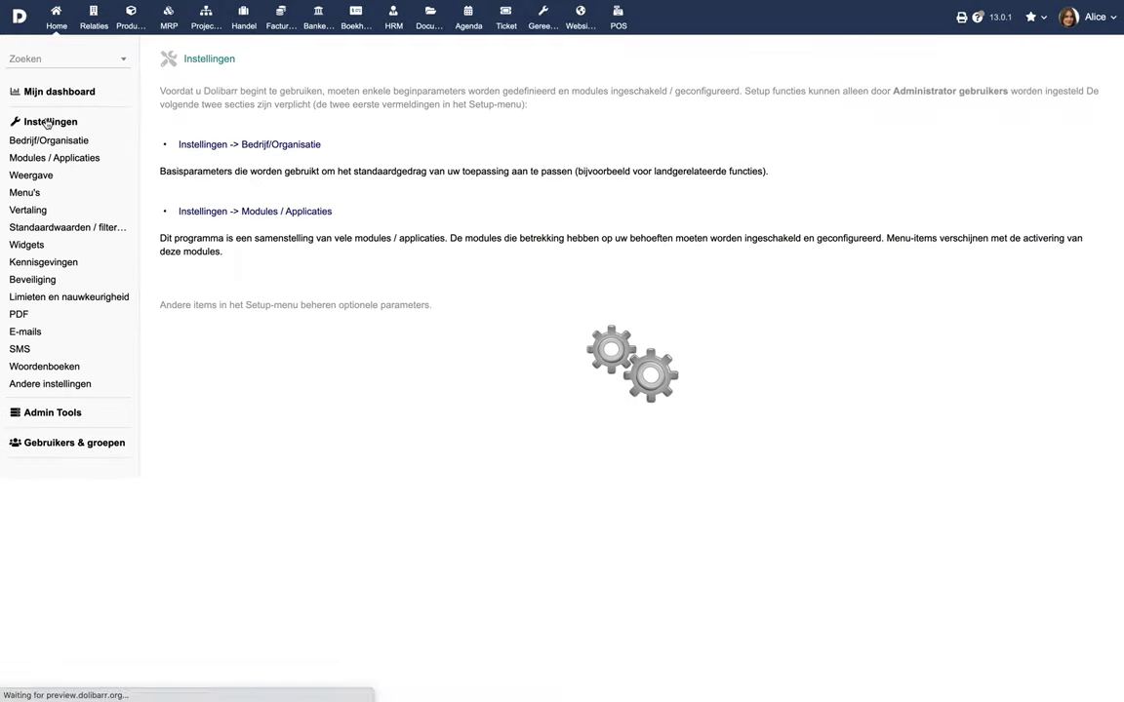
Step: Enable the Leden members module under Modules / Applicaties
click(249, 213)
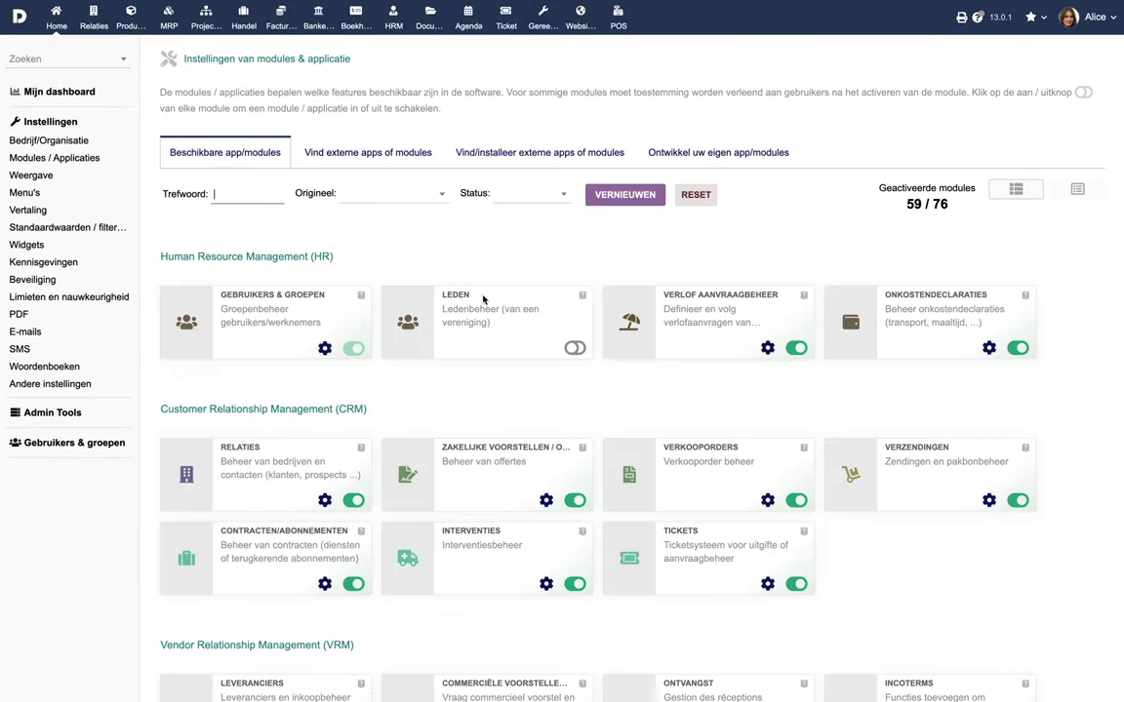
click(575, 348)
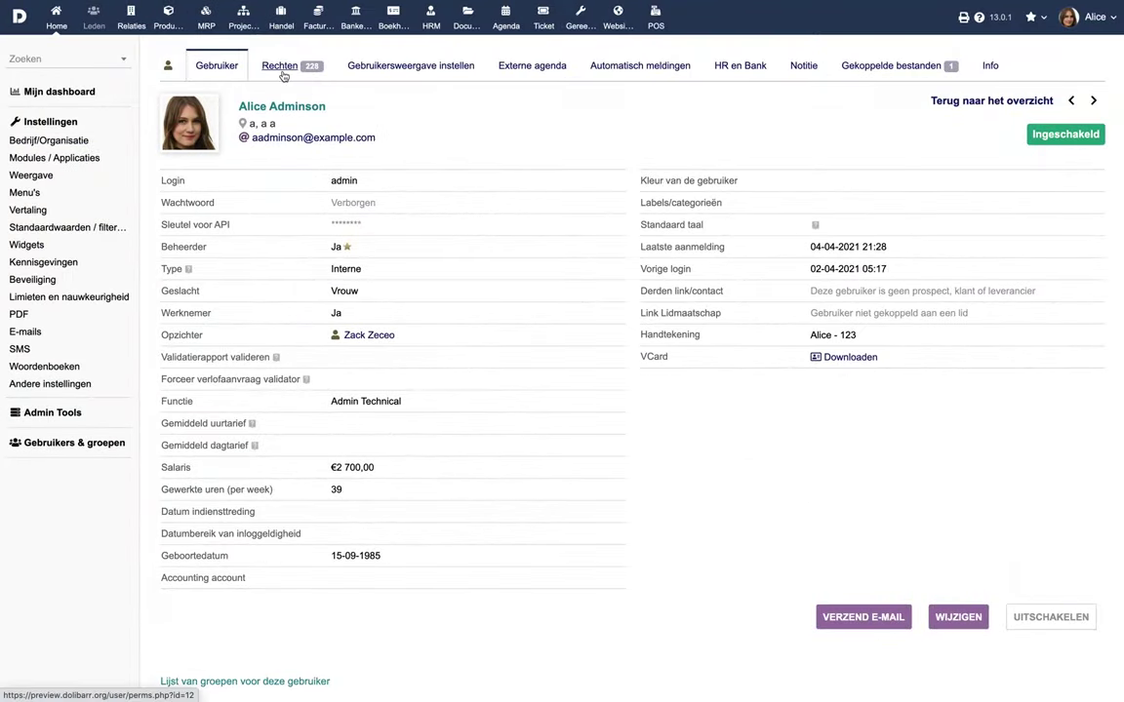
Step: Grant the admin user Bekijk leden, Creëer / wijzigen leden, then all Leden permissions
click(283, 65)
scroll(371, 337, down, 3)
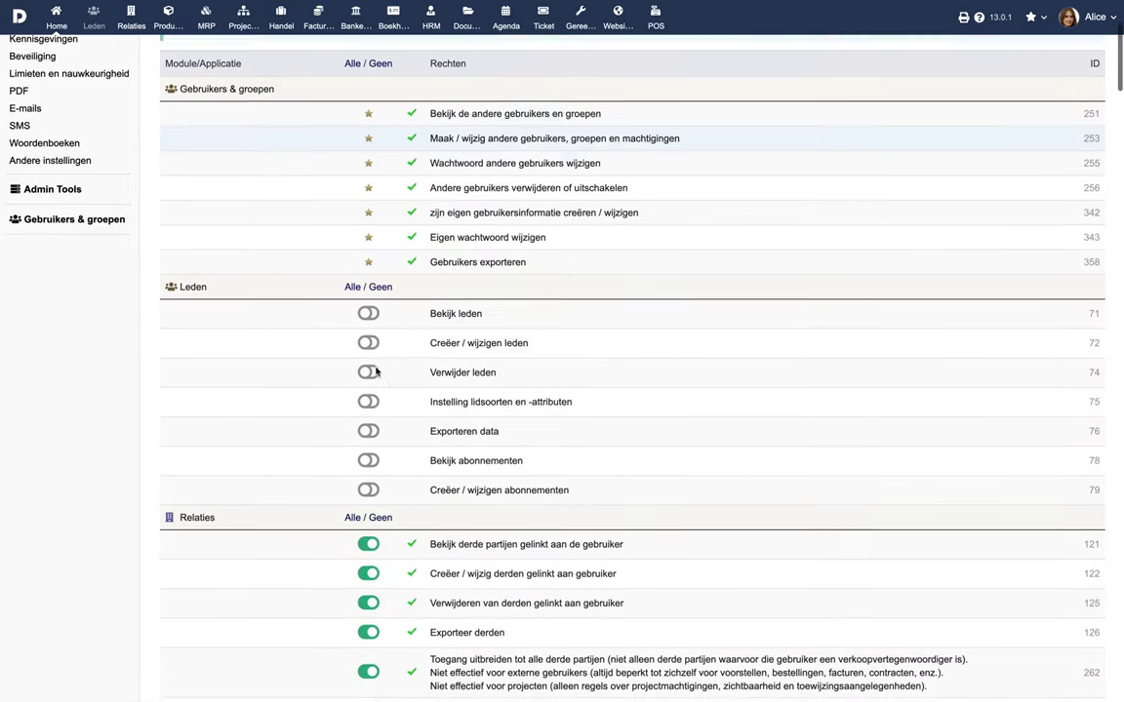
click(368, 296)
scroll(370, 308, down, 3)
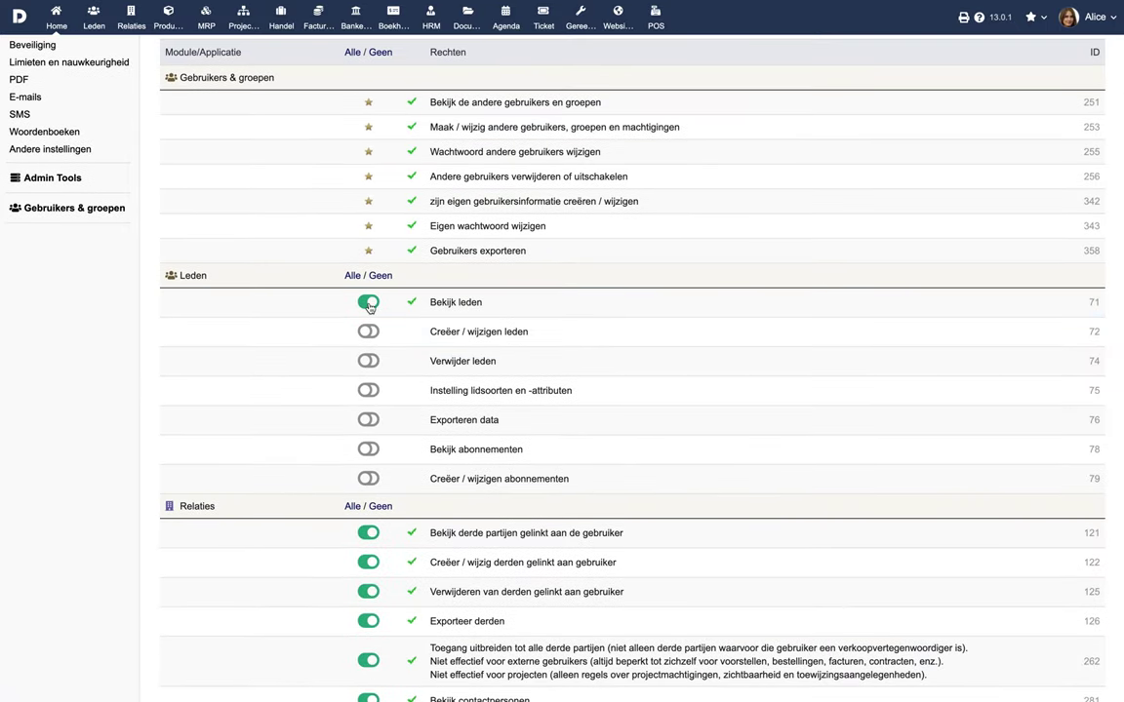
click(367, 332)
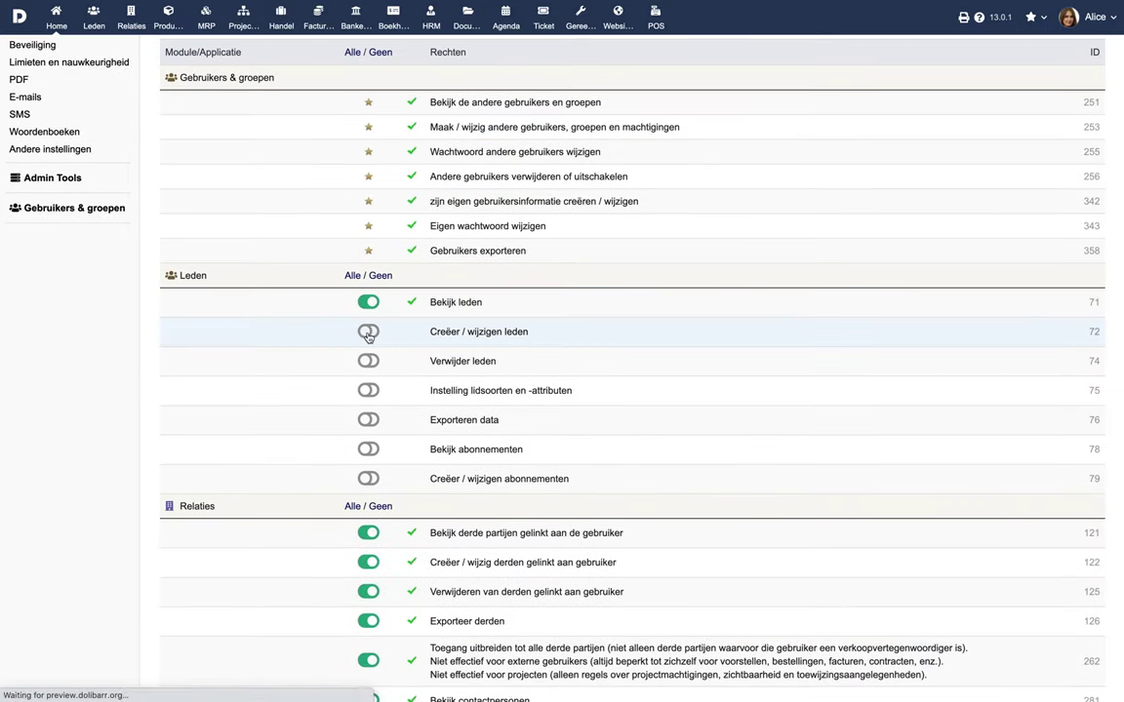
click(353, 276)
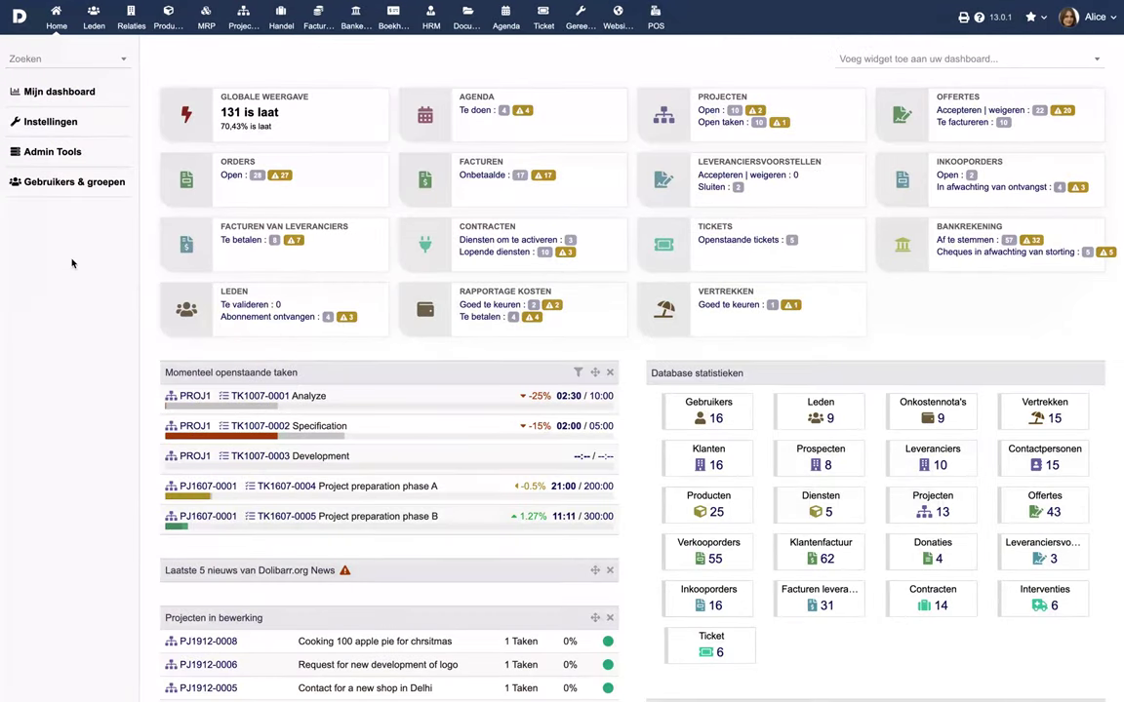
Step: Start a new member and enter its login and password
click(94, 19)
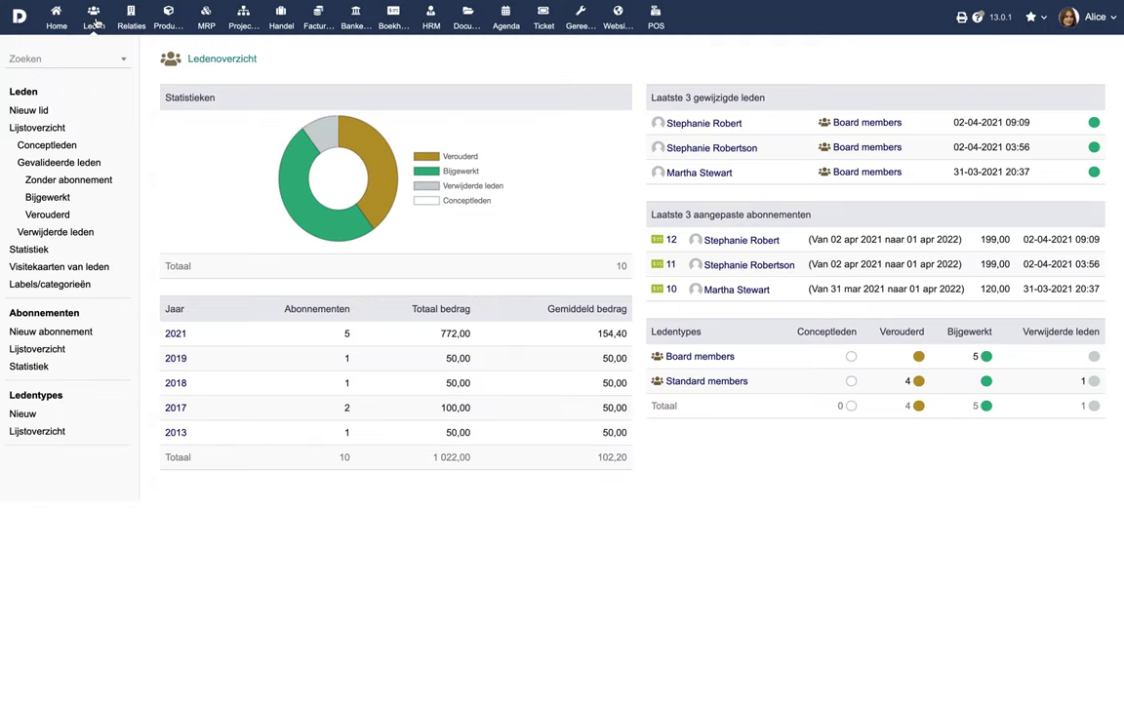
click(29, 111)
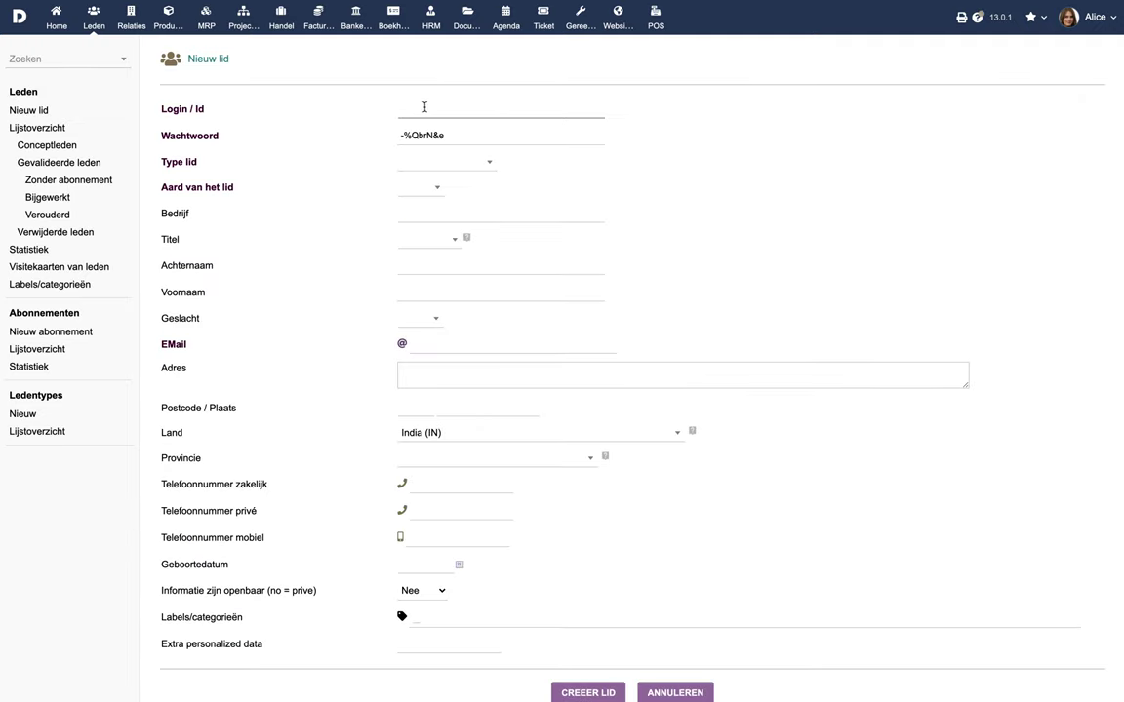
key(Tab)
text(st)
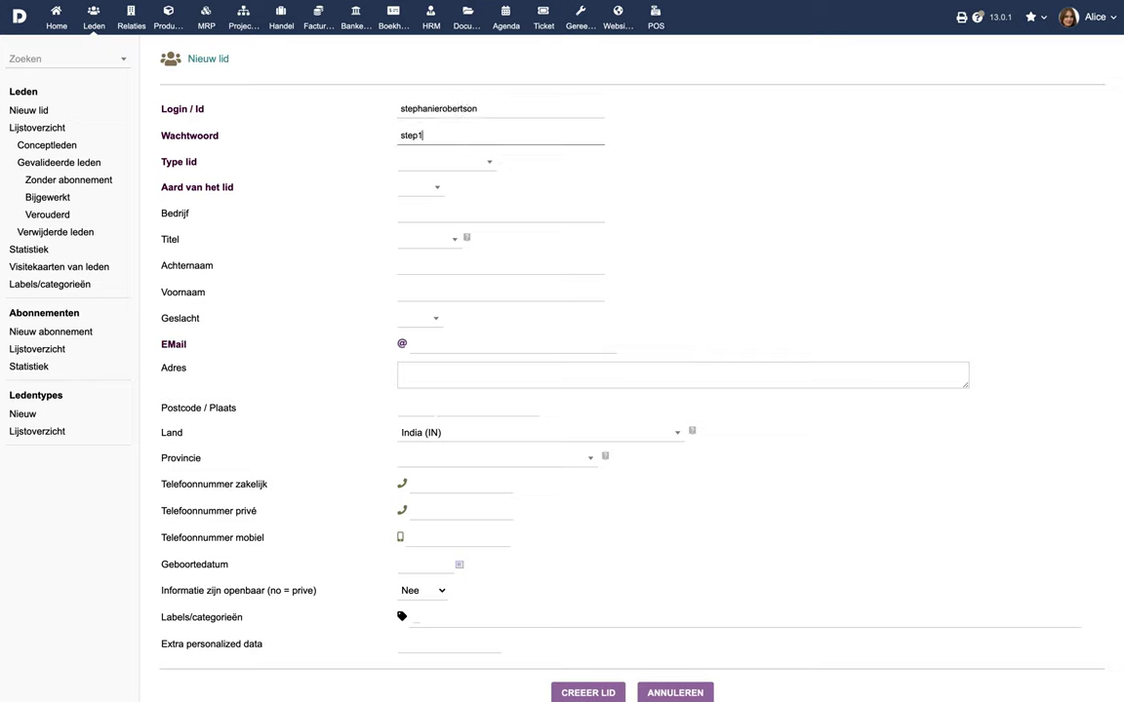
Step: Set the member type to Board members and nature to Fysiek, then view the member types list
click(429, 161)
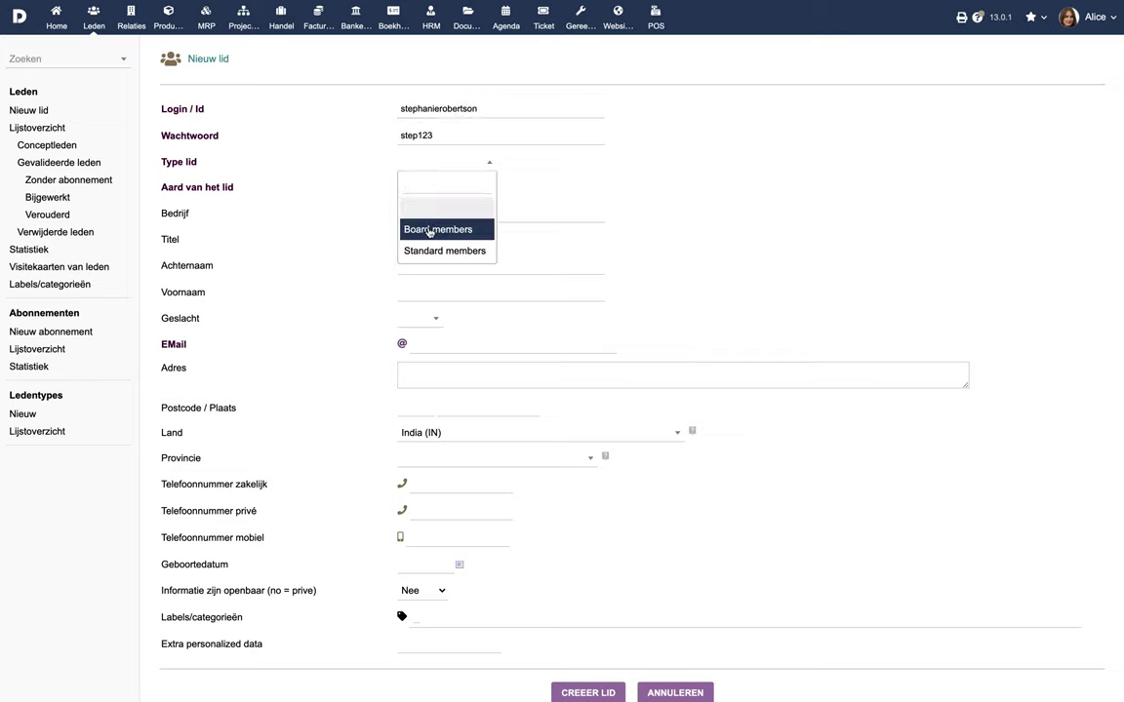
click(430, 230)
click(426, 187)
click(425, 254)
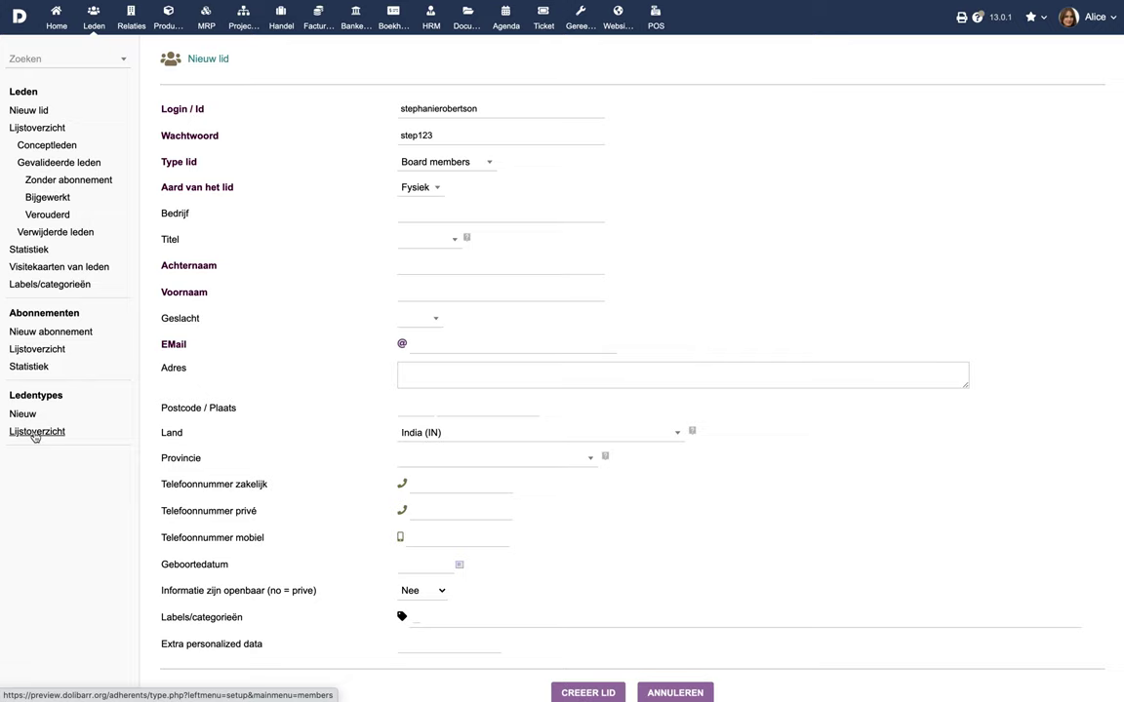
click(34, 435)
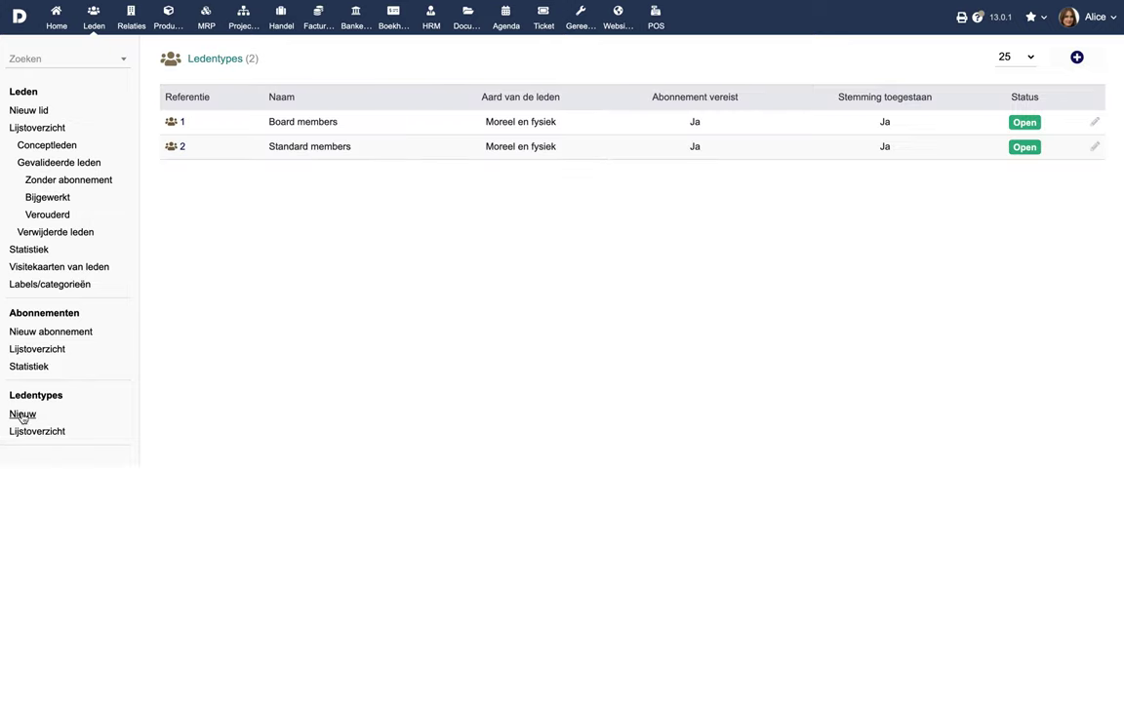
Step: Review a new member type: Abonnement vereist and Stemming toegestaan kept at Ja, duration in years
click(22, 418)
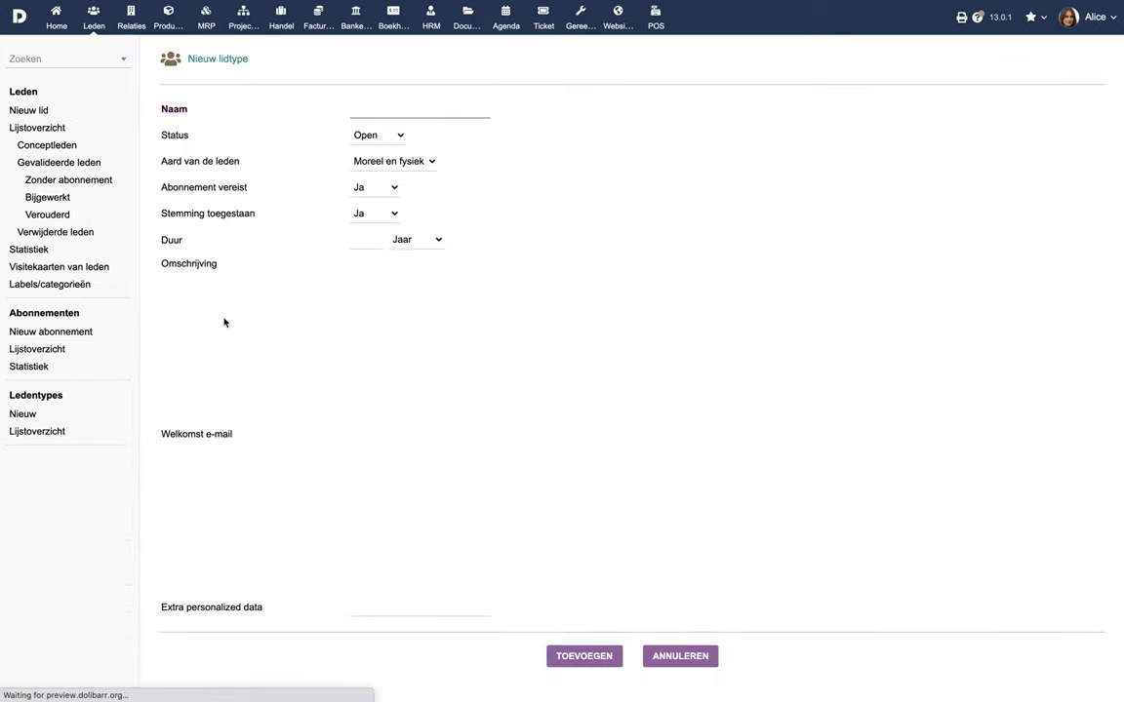
click(390, 187)
click(387, 187)
click(380, 217)
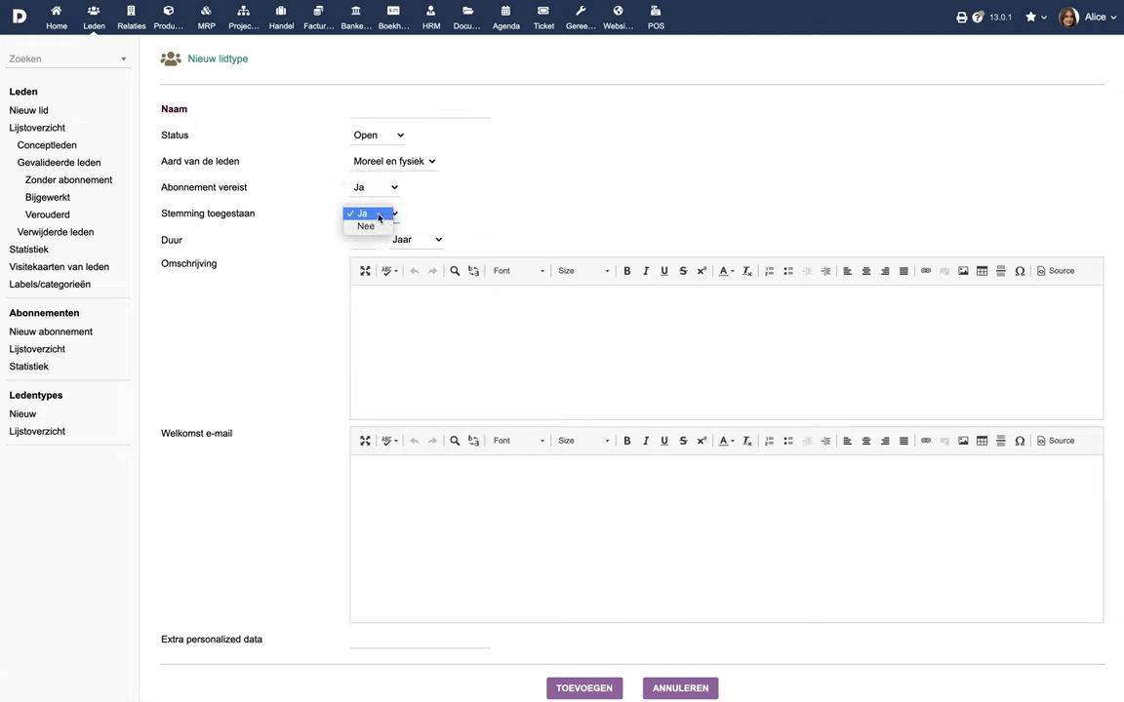
click(380, 215)
click(372, 244)
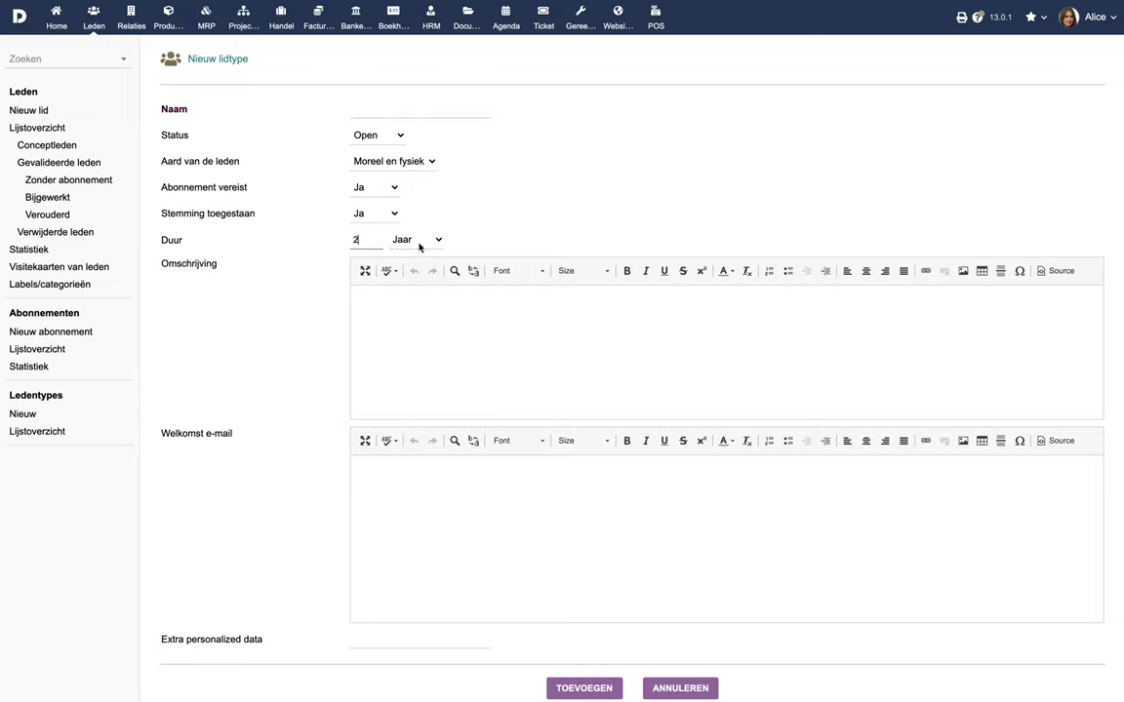
click(419, 242)
click(419, 242)
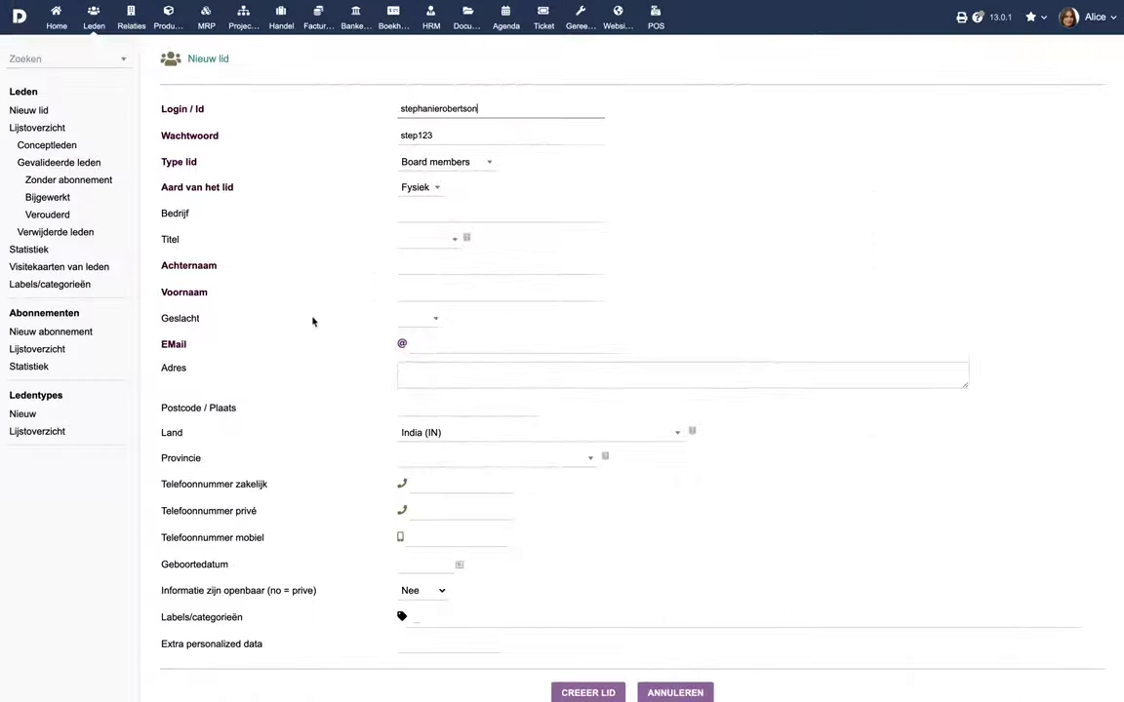
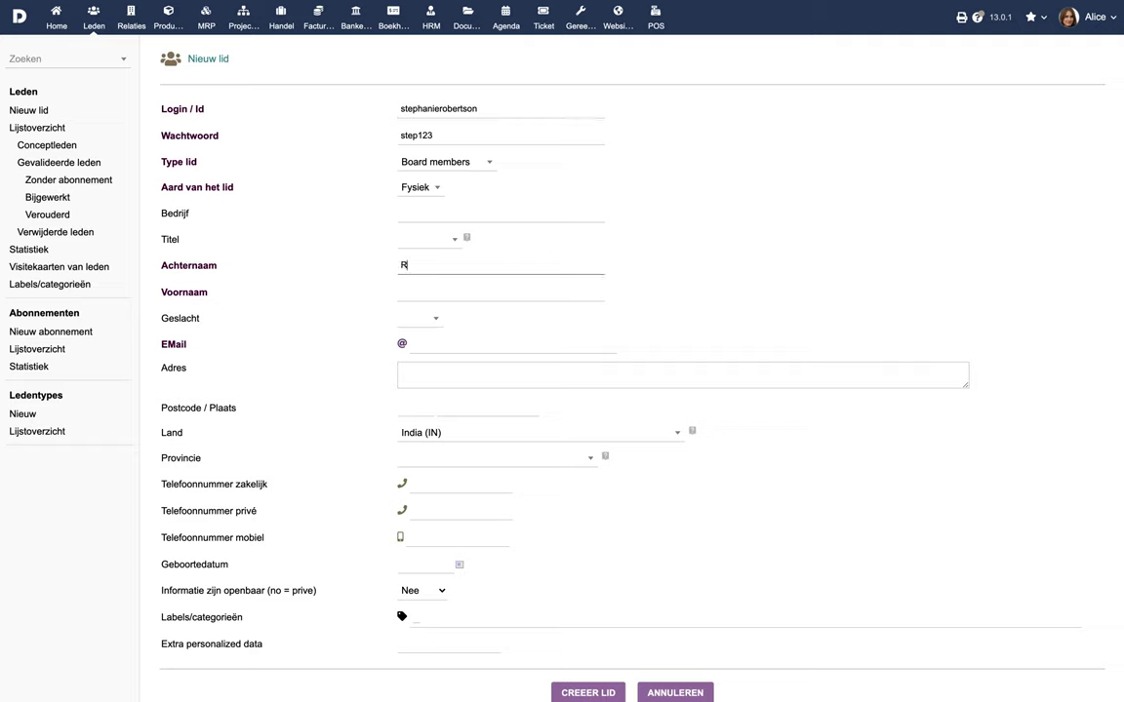
Step: Fill in the member's surname, first name, e-mail address, street address and postcode
key(Tab)
click(515, 344)
click(451, 382)
click(447, 408)
text(08869)
Step: Create the member as a draft and begin validating it
scroll(532, 544, down, 1)
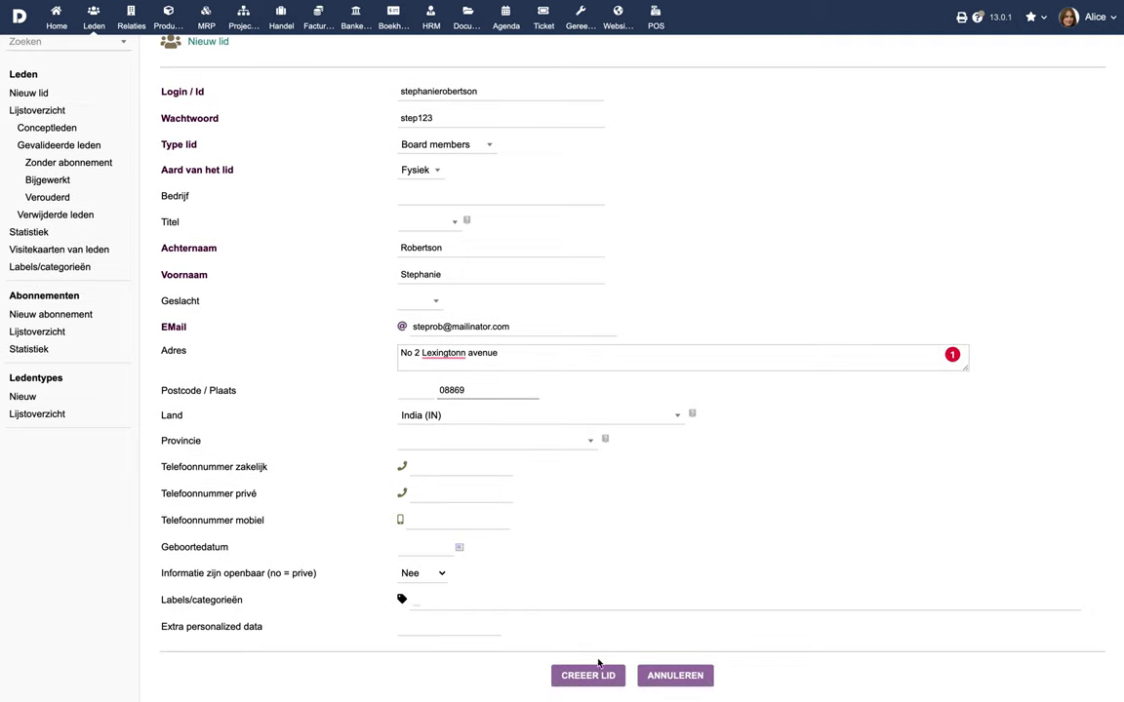
click(597, 692)
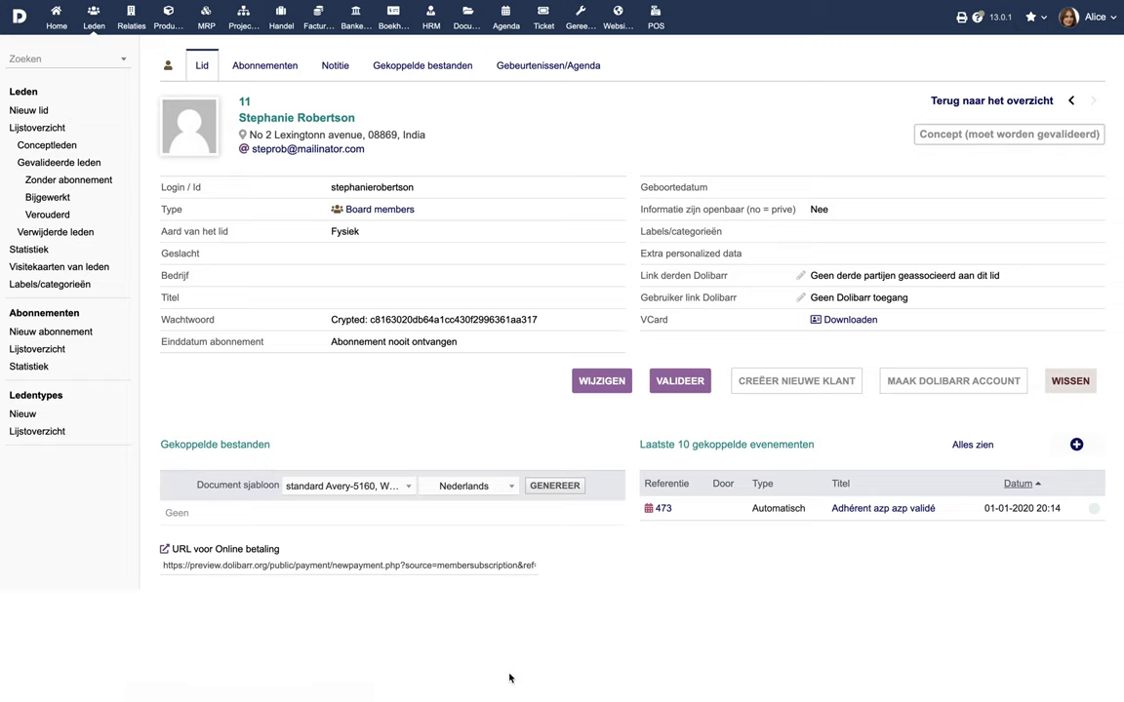
click(680, 382)
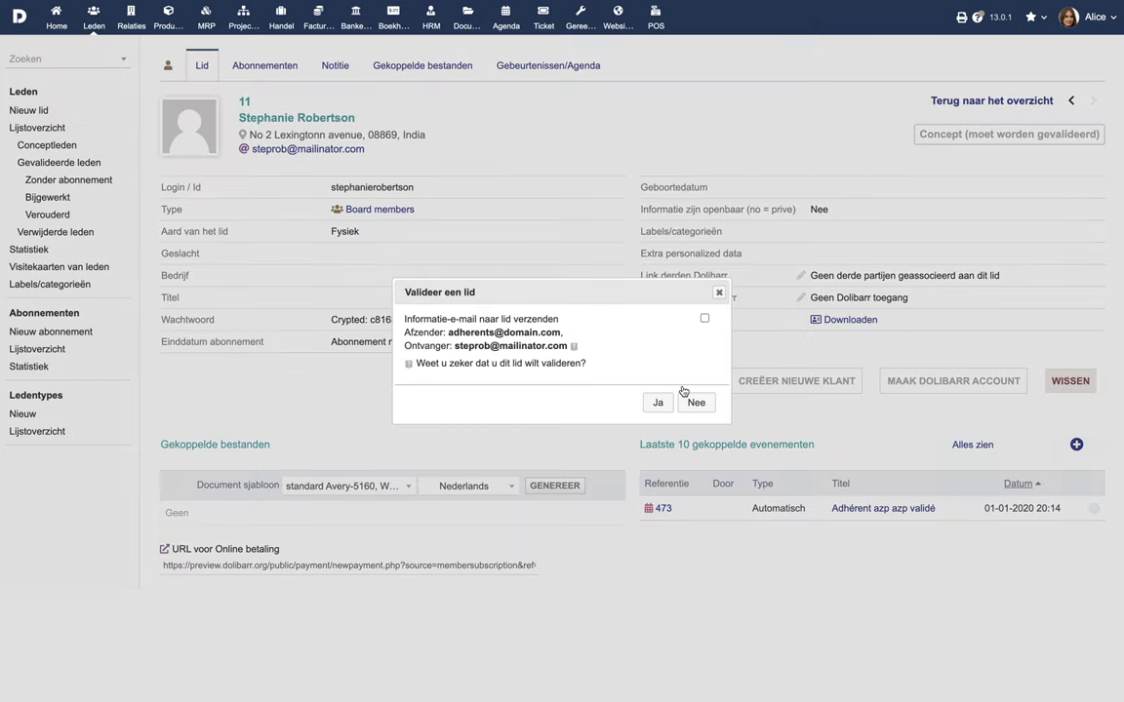
Step: Confirm the member's validation with Ja and show its Abonnementen tab
click(659, 404)
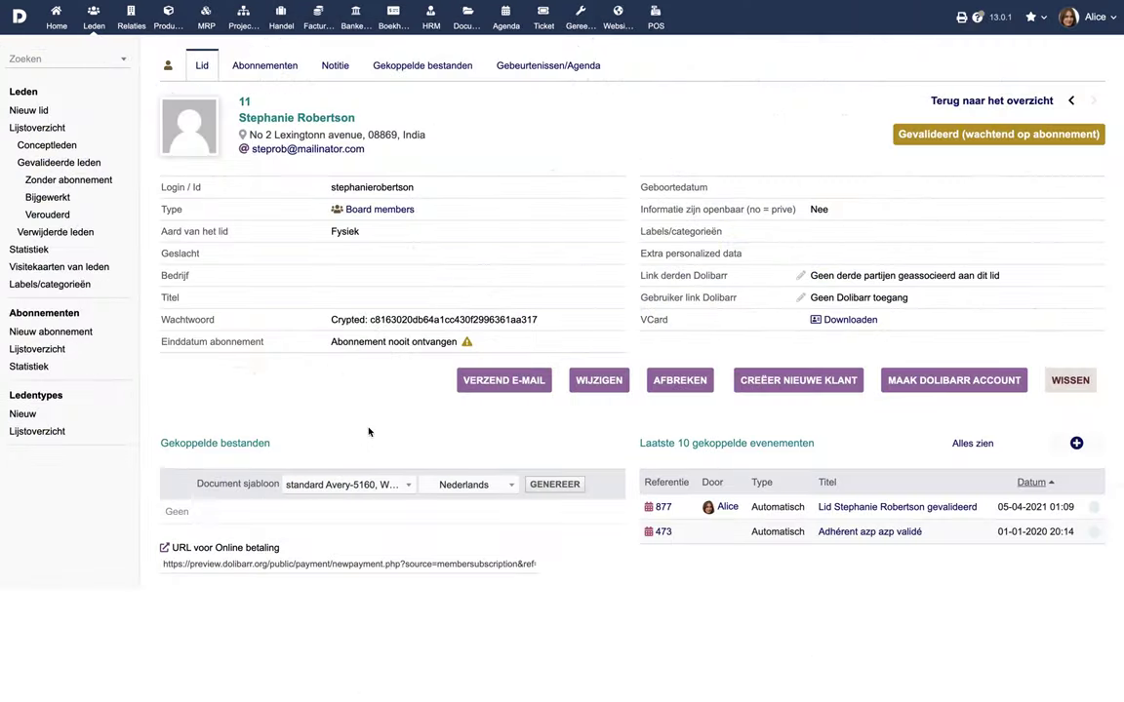
click(291, 70)
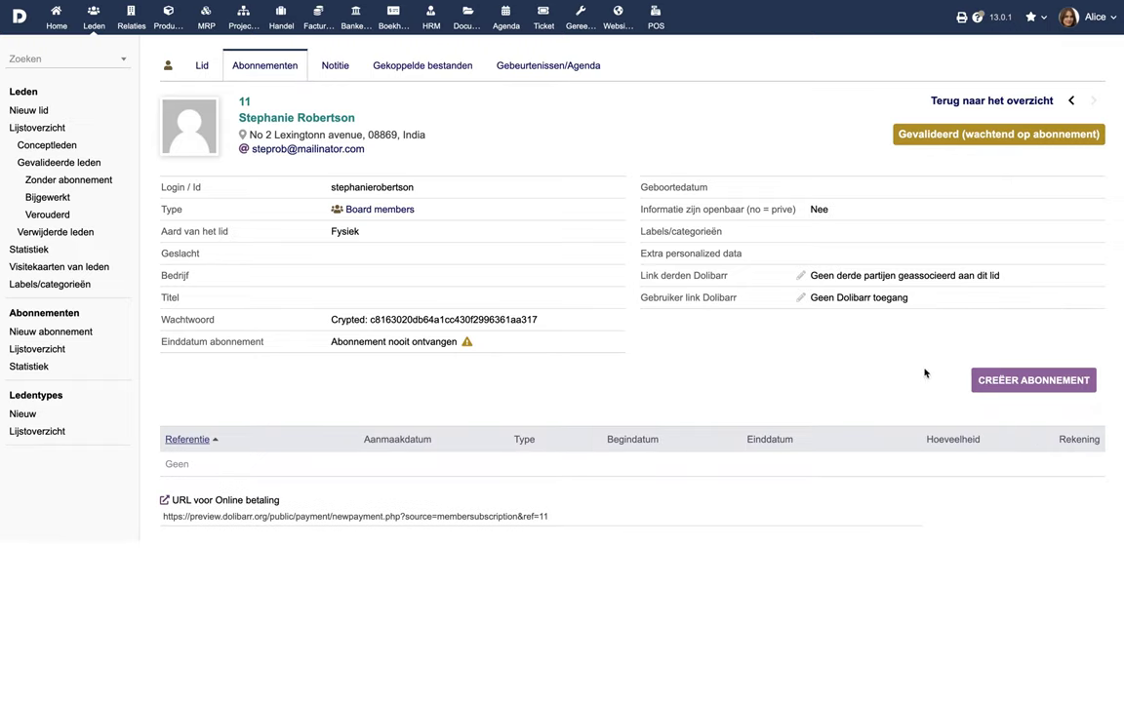
Step: Start a new subscription with end date 02-04-2022 and amount 199
click(985, 382)
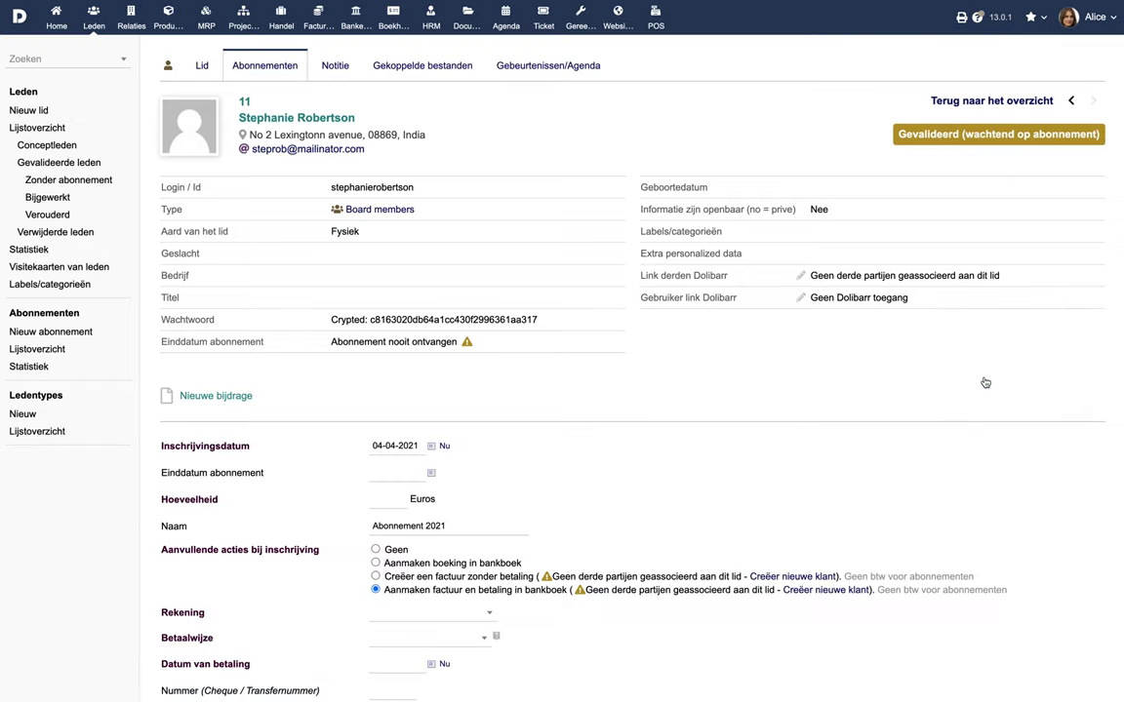
scroll(735, 424, down, 3)
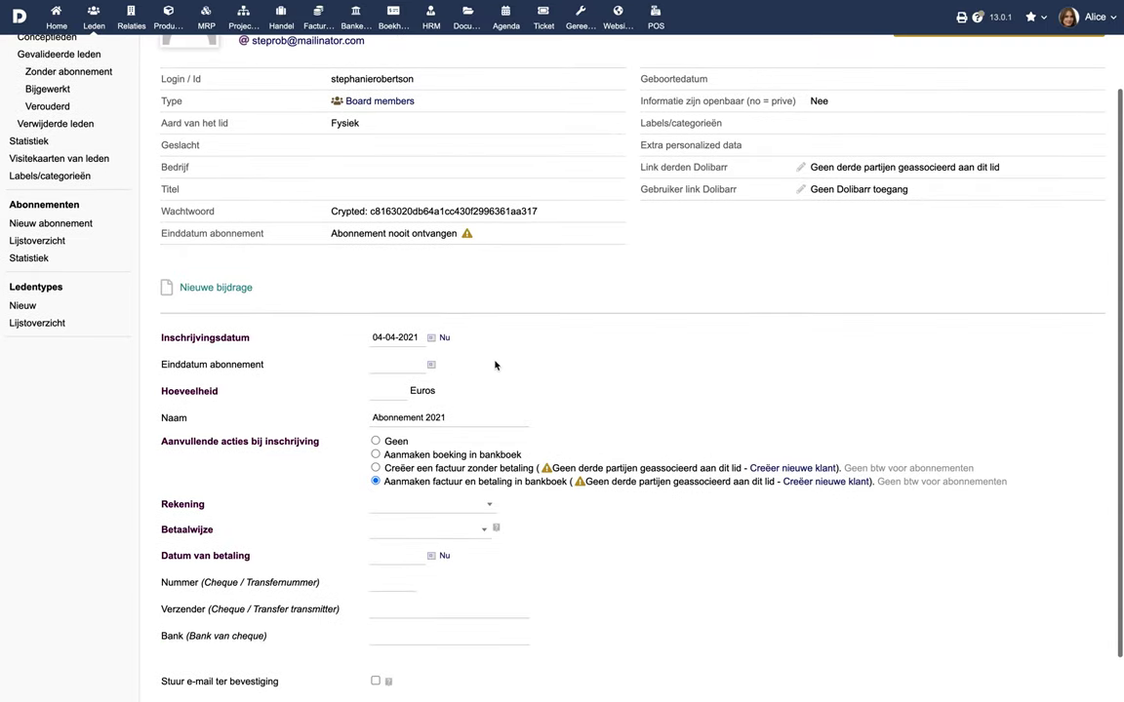
click(431, 364)
click(473, 389)
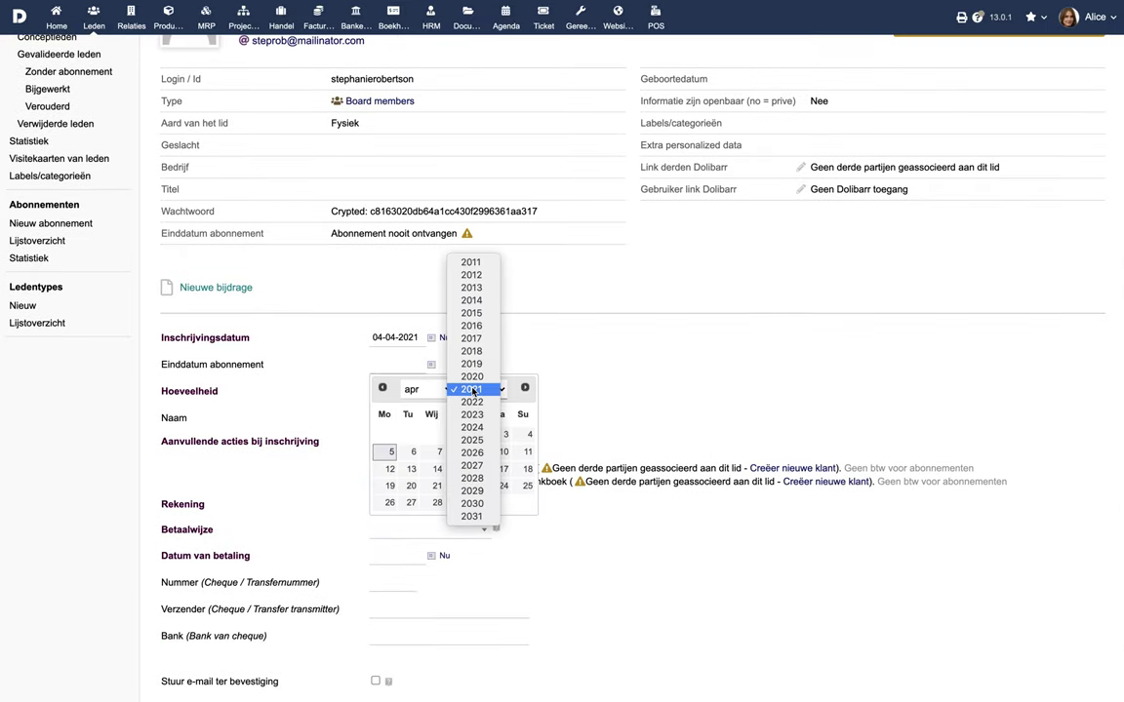
click(473, 402)
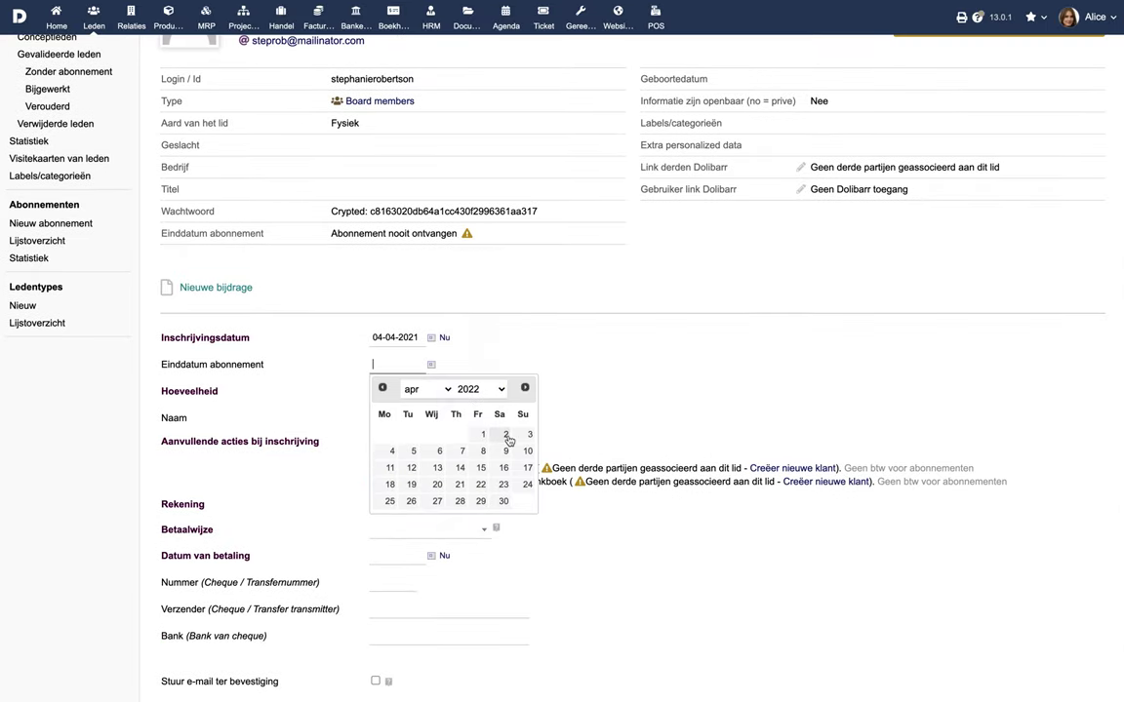
click(505, 435)
click(394, 398)
text(199)
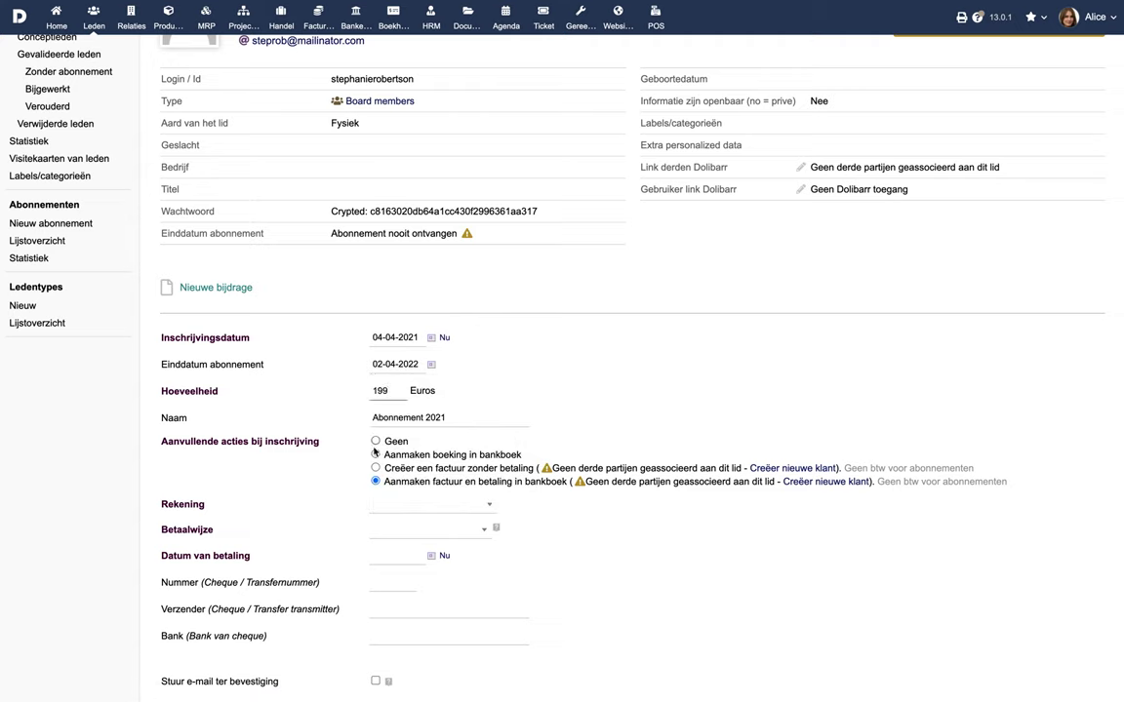
Step: Book the payment to Luxemburg Bank Account by CreditCard, dated 05-04-2021, and save
click(375, 481)
click(376, 454)
click(478, 506)
click(418, 593)
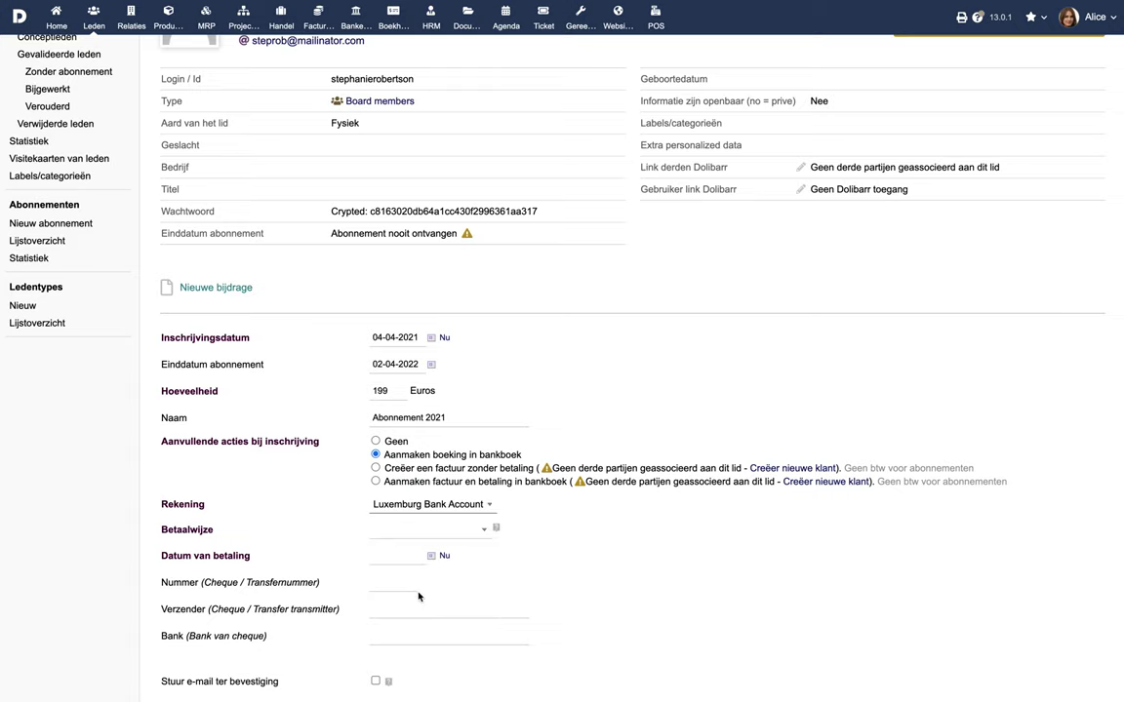
click(434, 532)
click(415, 661)
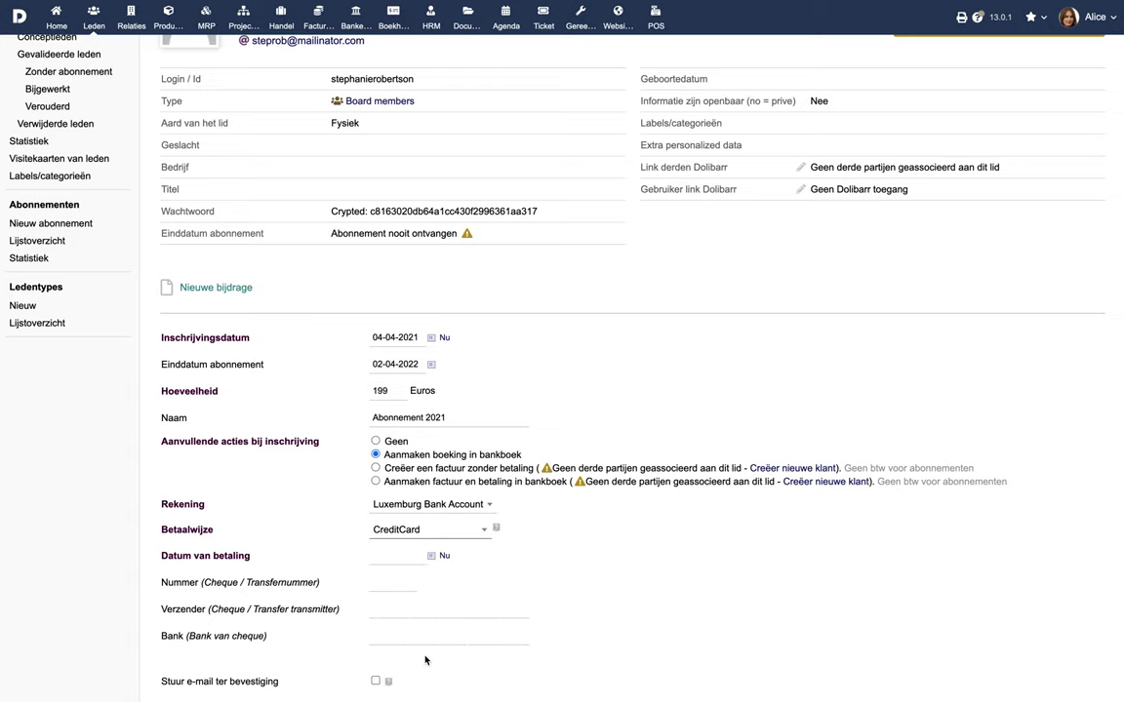
click(431, 555)
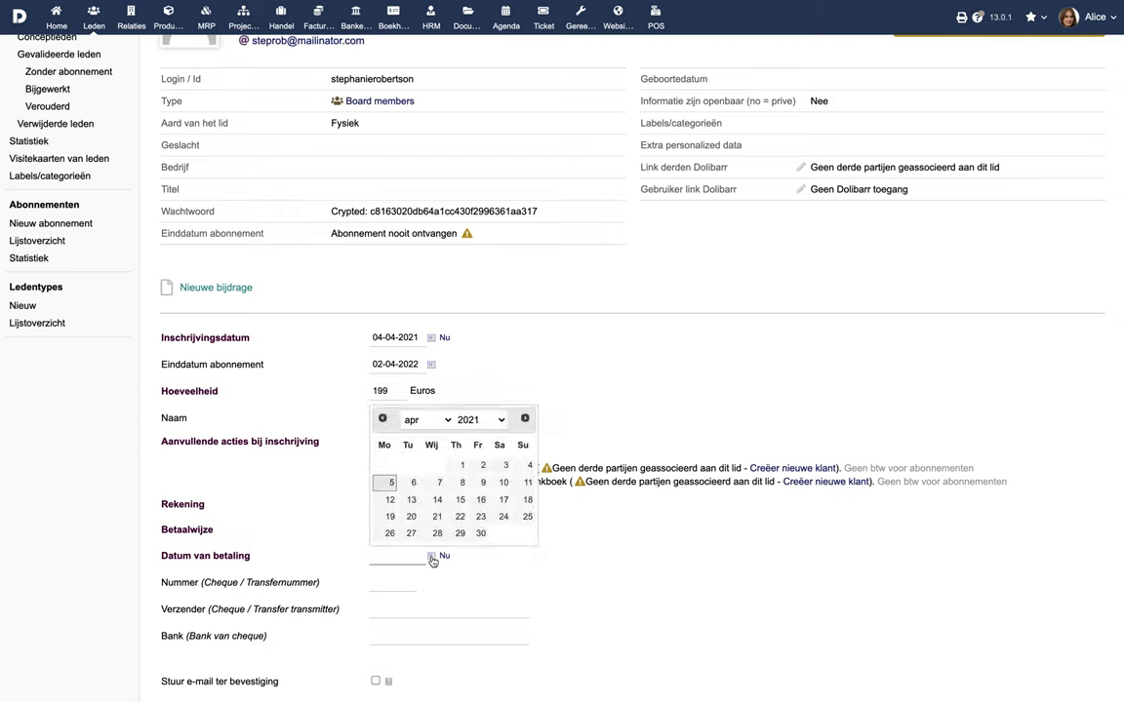
click(392, 488)
scroll(408, 586, down, 1)
click(536, 673)
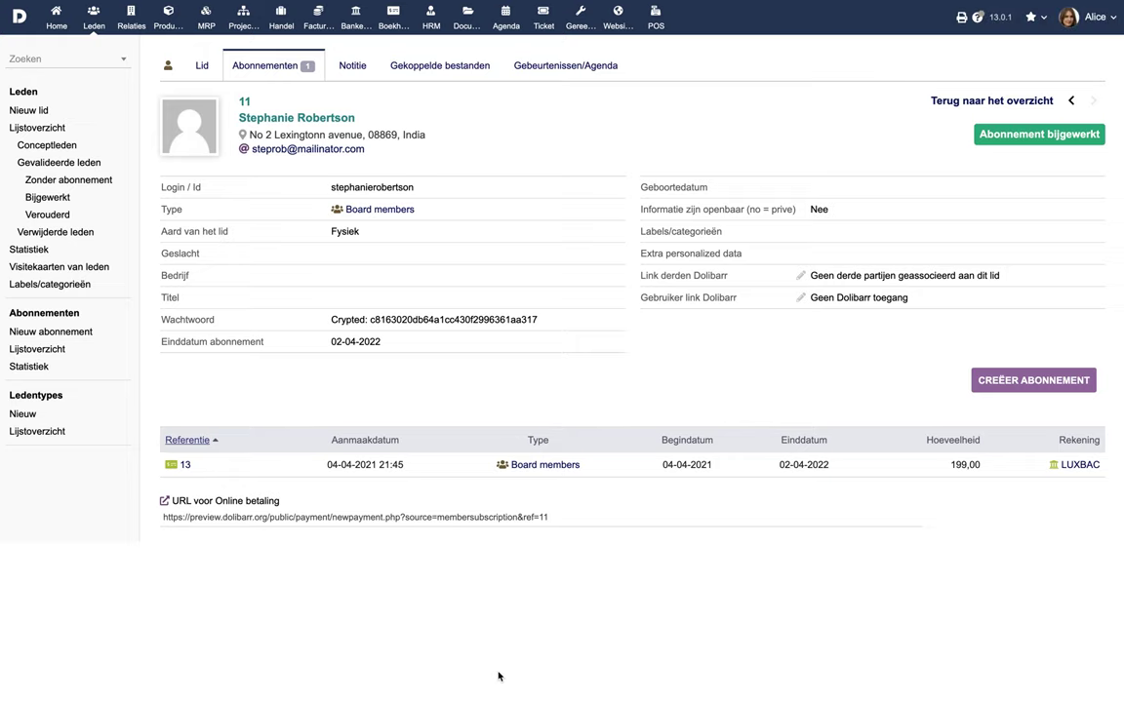
Step: Open the member's online payment page via the URL voor Online betaling link
click(387, 518)
right_click(387, 517)
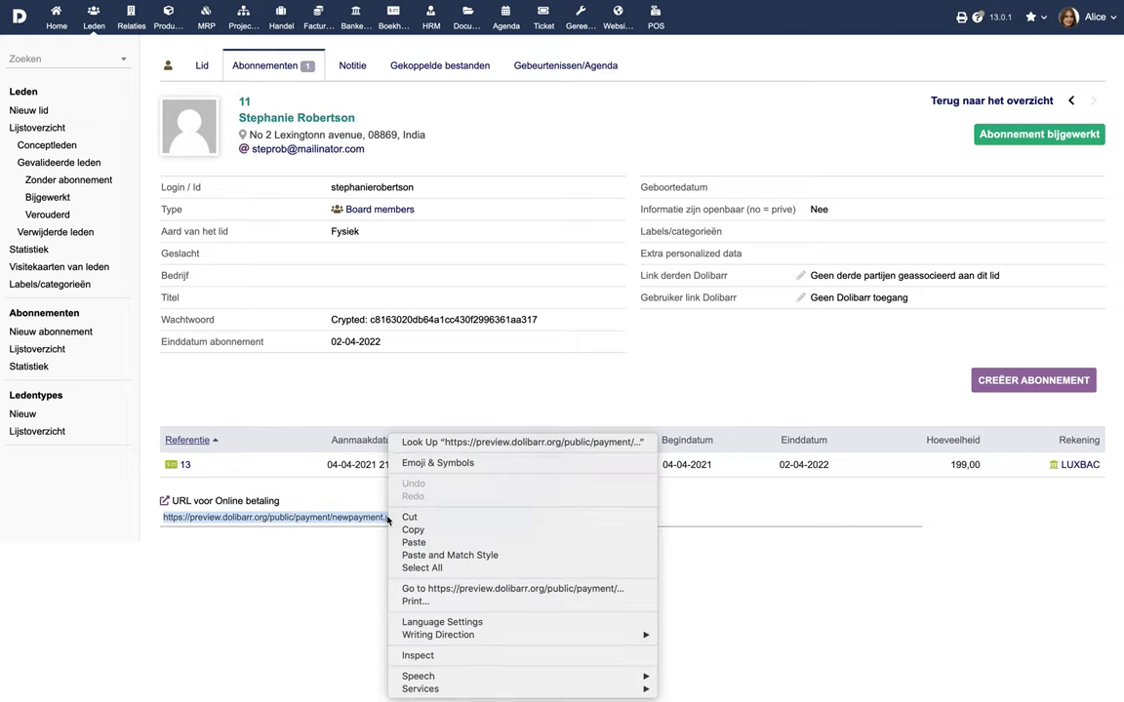
click(426, 589)
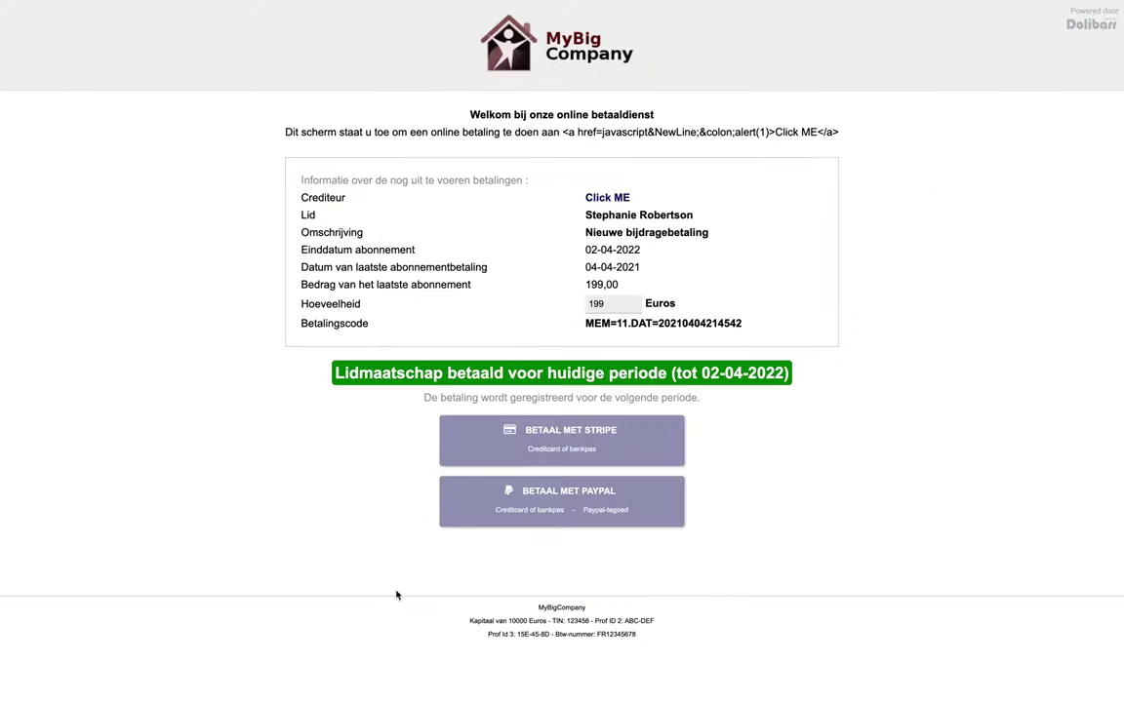
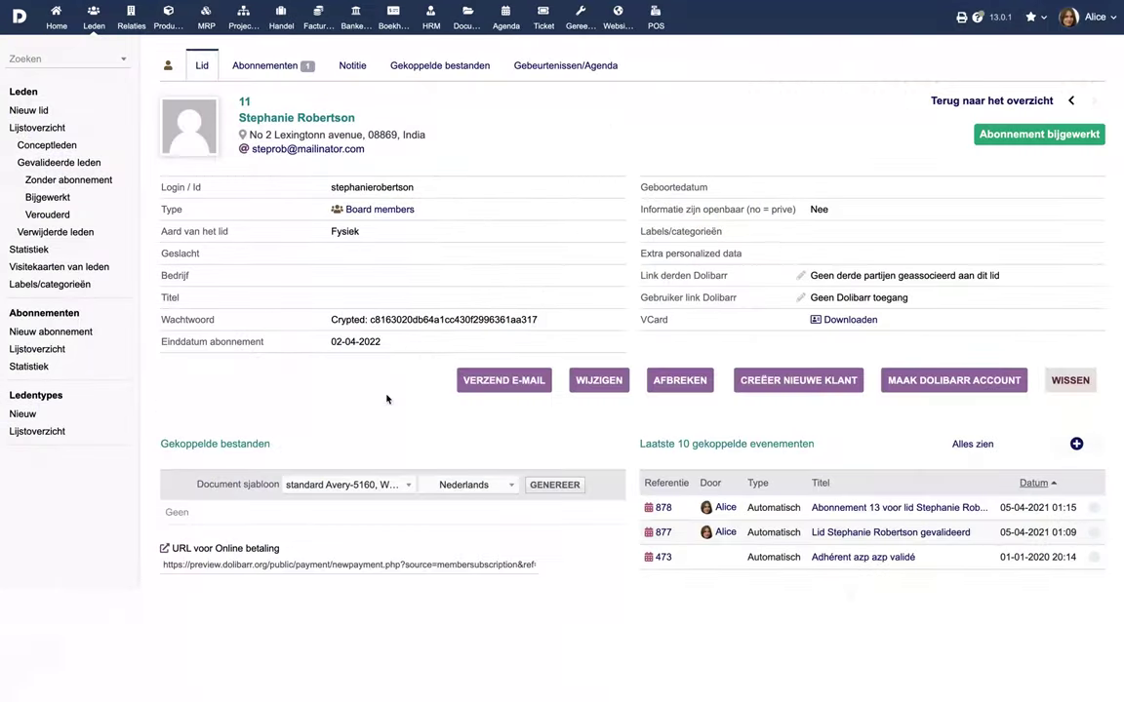
Step: Upload Bill.jpg to member 11's linked files
click(445, 66)
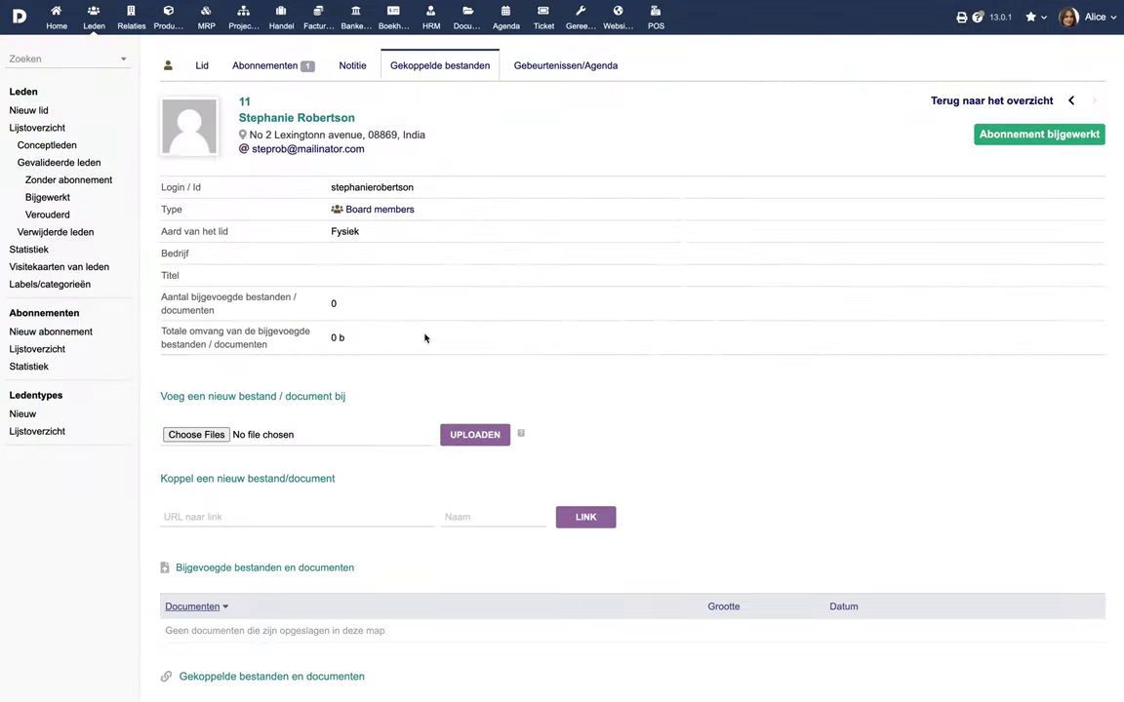
click(213, 436)
click(198, 56)
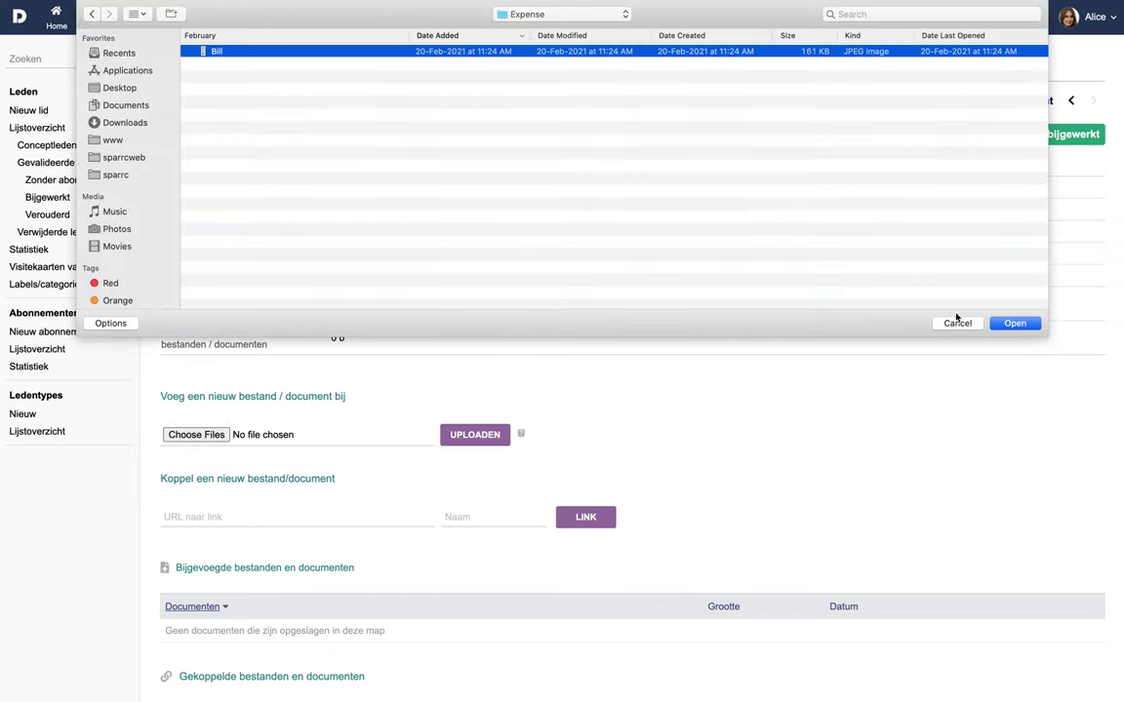
click(1010, 322)
click(475, 436)
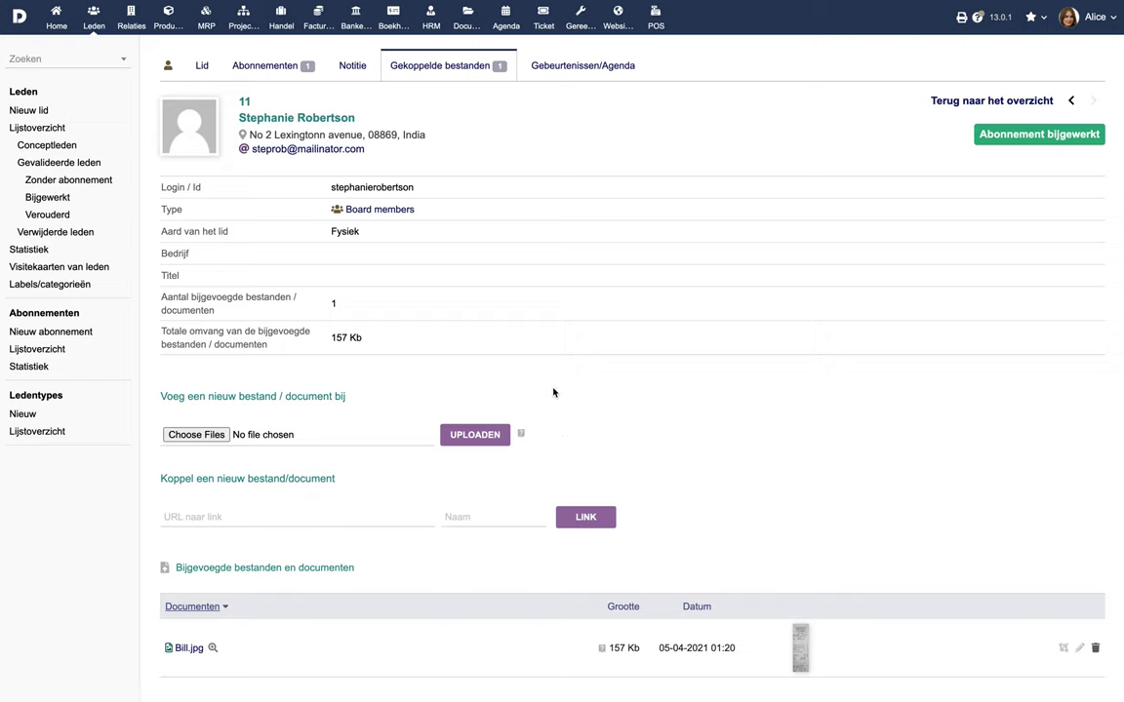
Step: Check the member's event history, then decline ending the membership on the main card
click(575, 68)
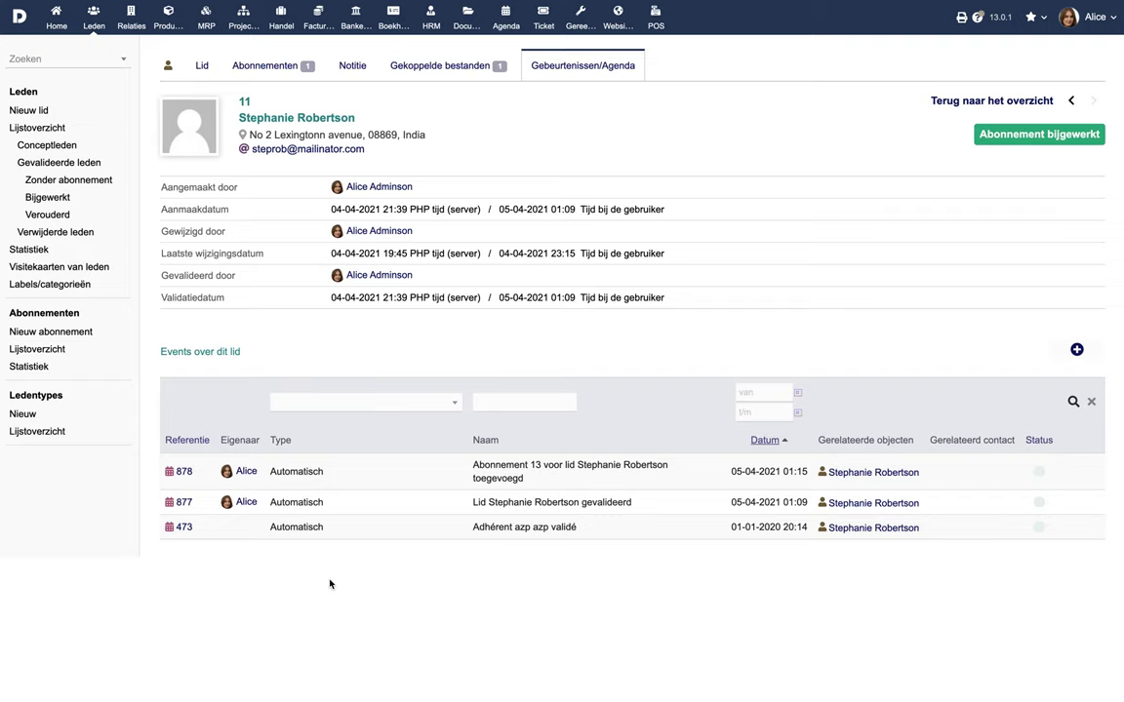
click(181, 67)
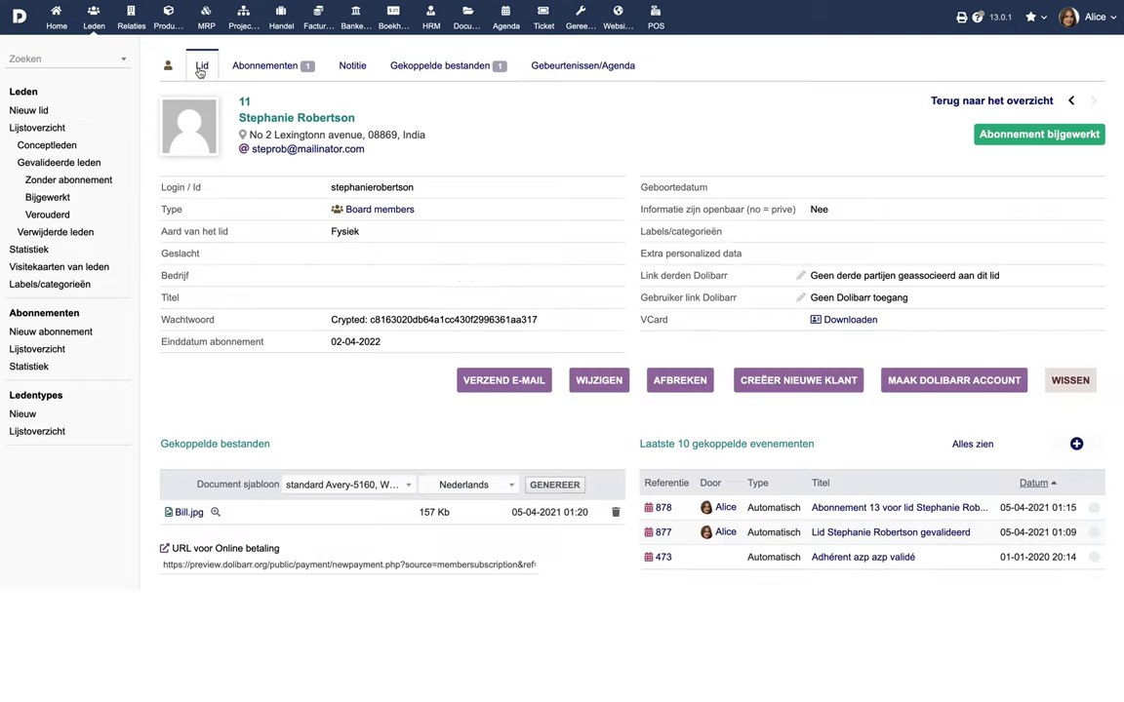
click(676, 381)
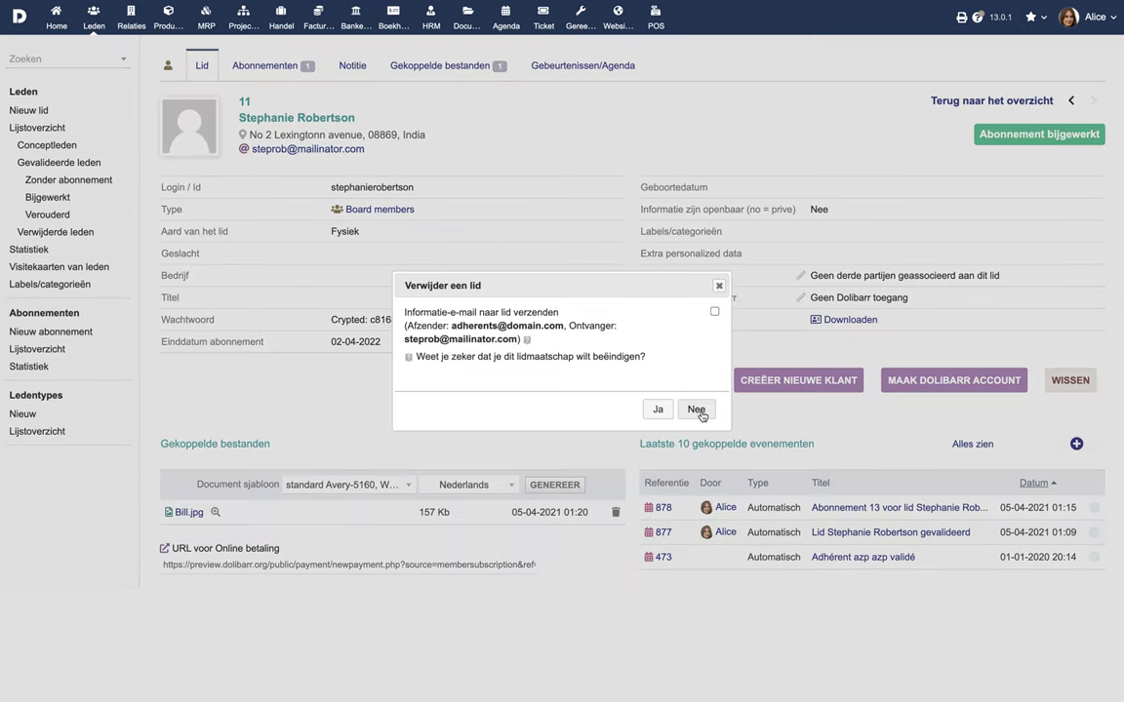
click(696, 410)
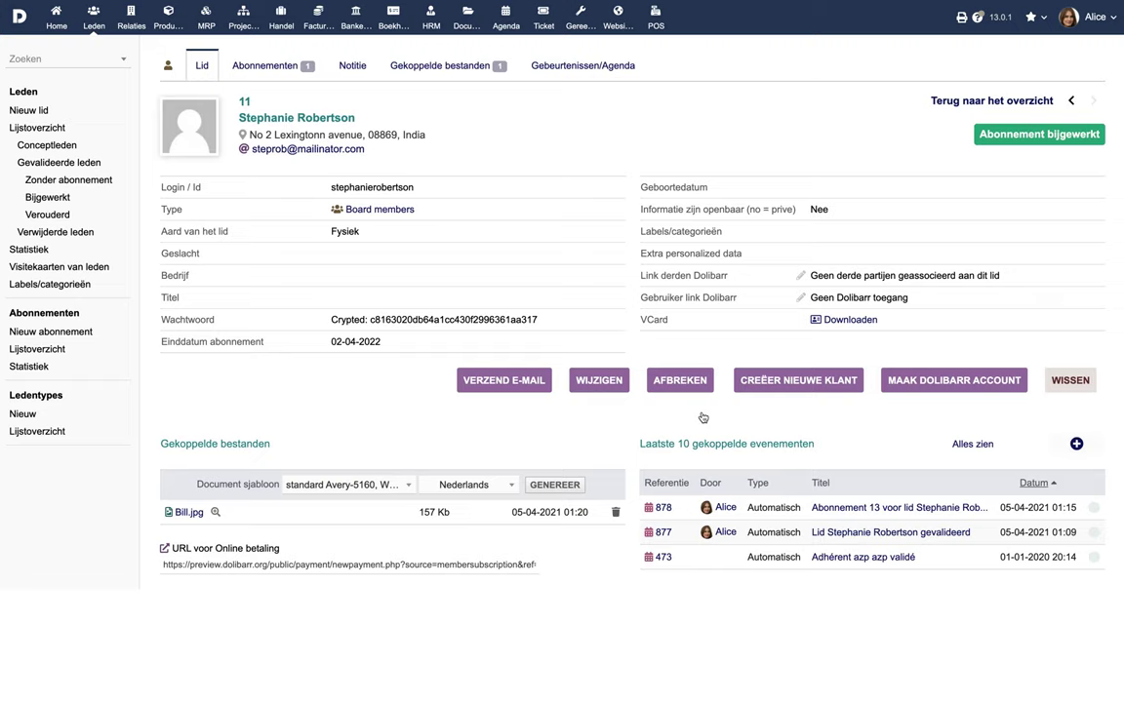
Step: List members by each status: all, draft, validated, no subscription, up-to-date, expired, removed
click(56, 133)
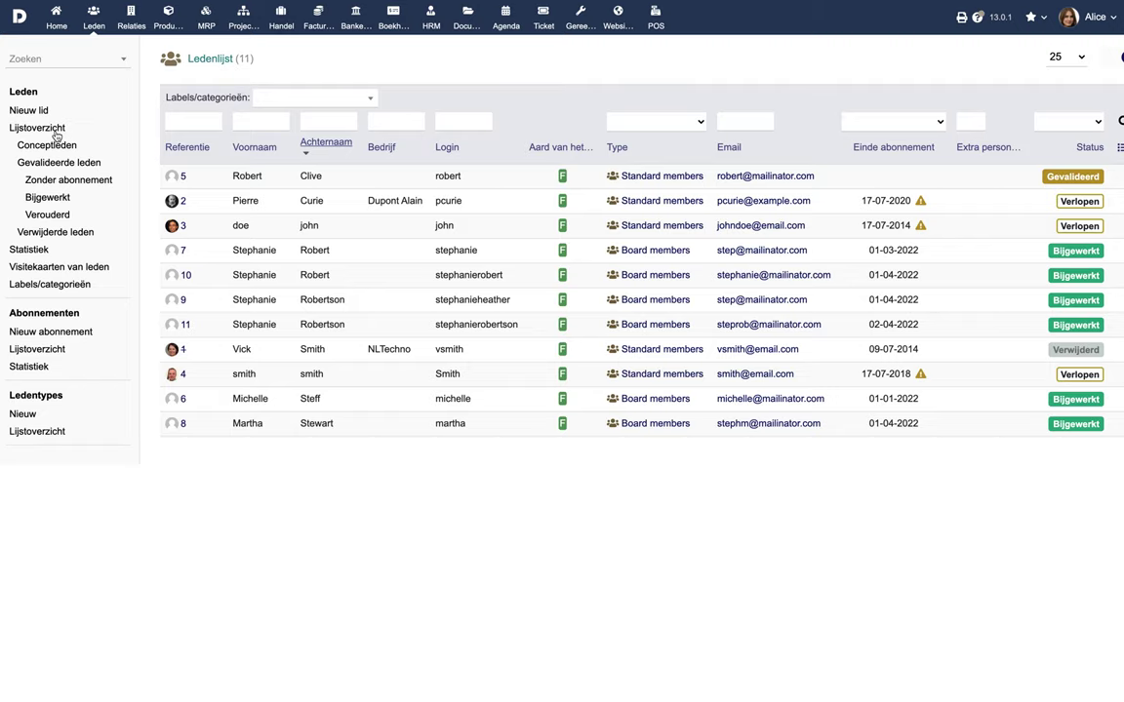
click(53, 146)
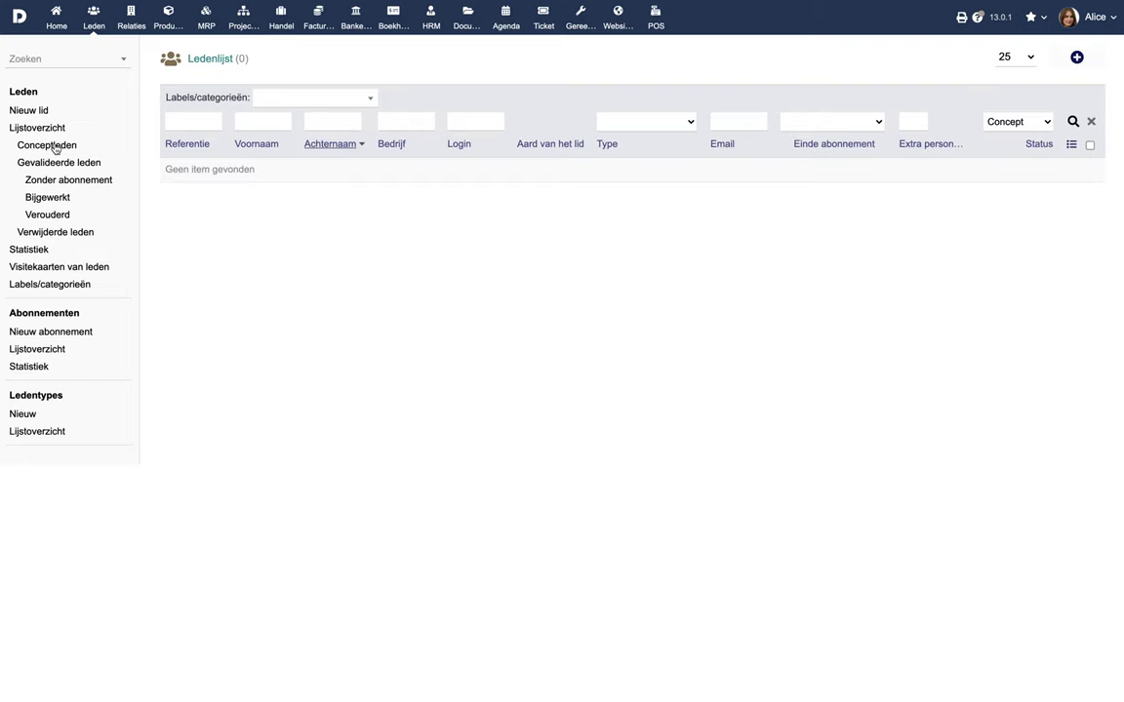
click(55, 164)
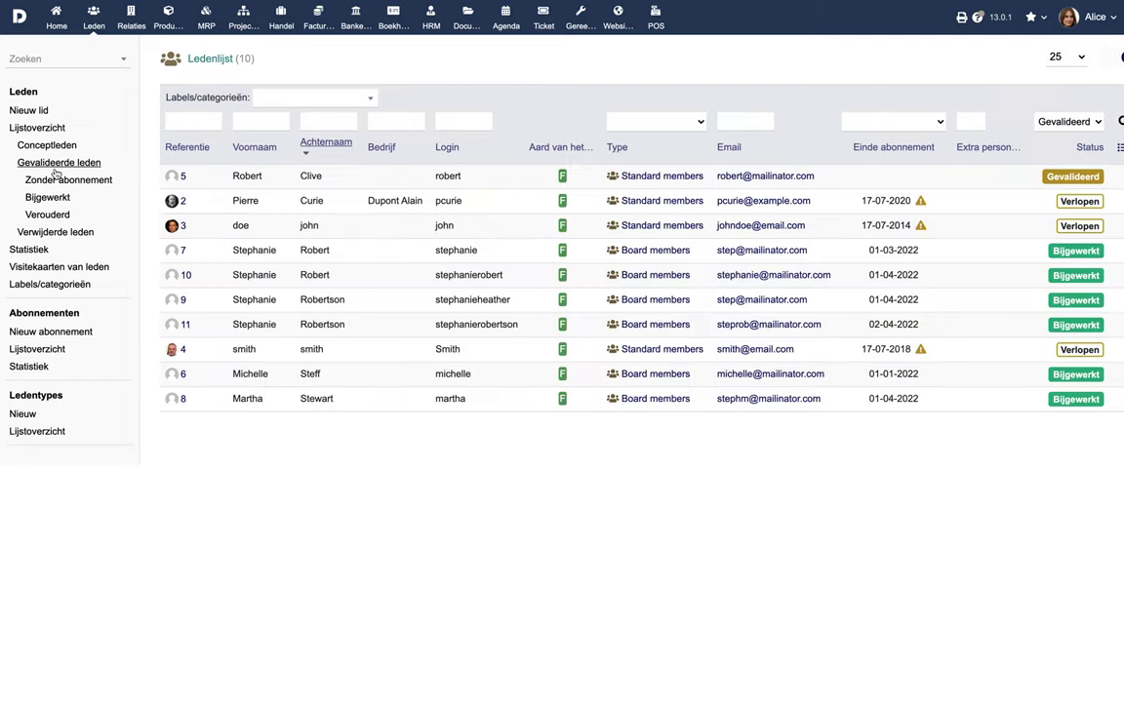
click(55, 180)
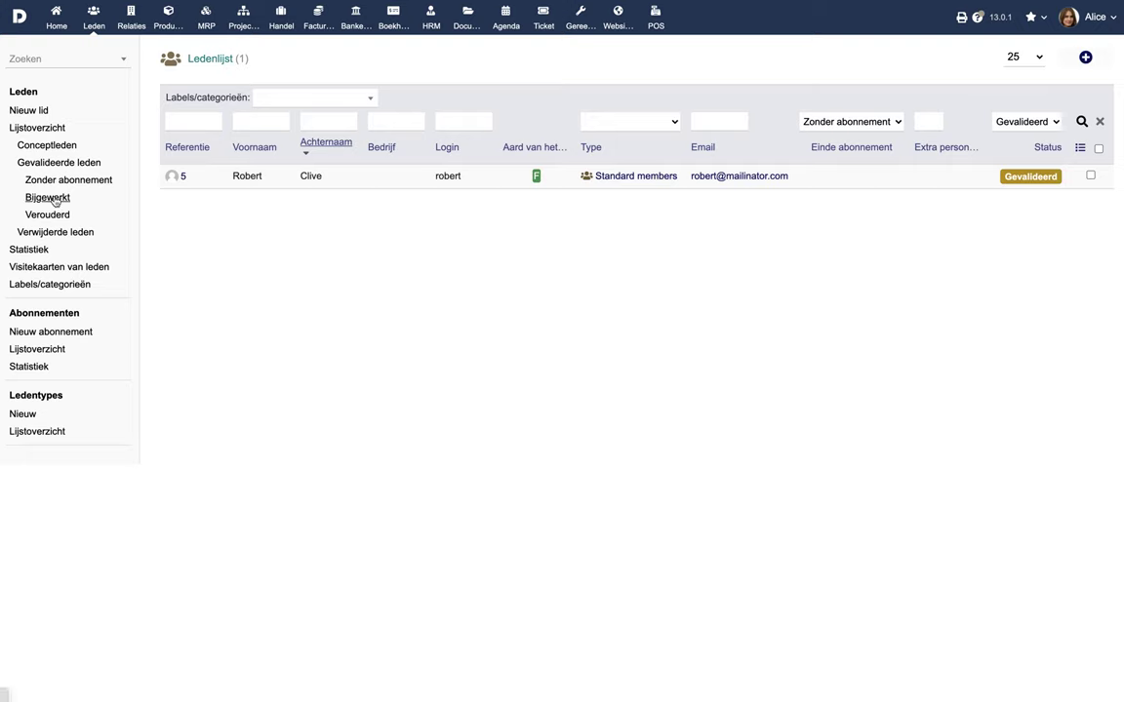
click(54, 199)
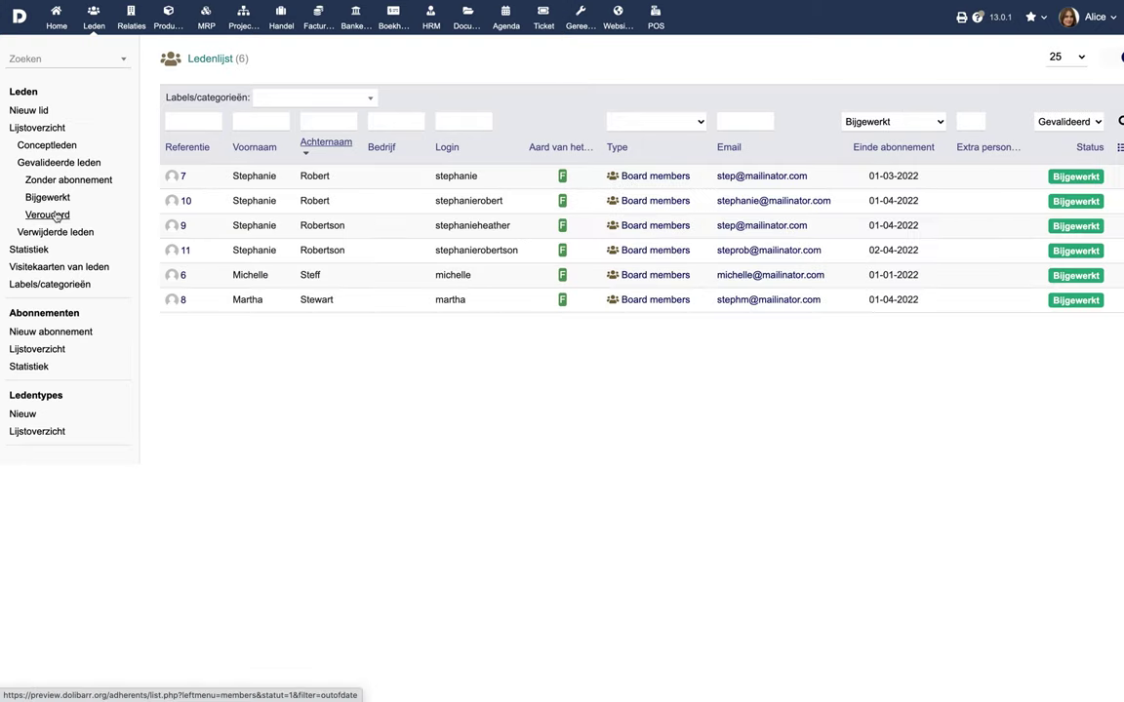
click(54, 216)
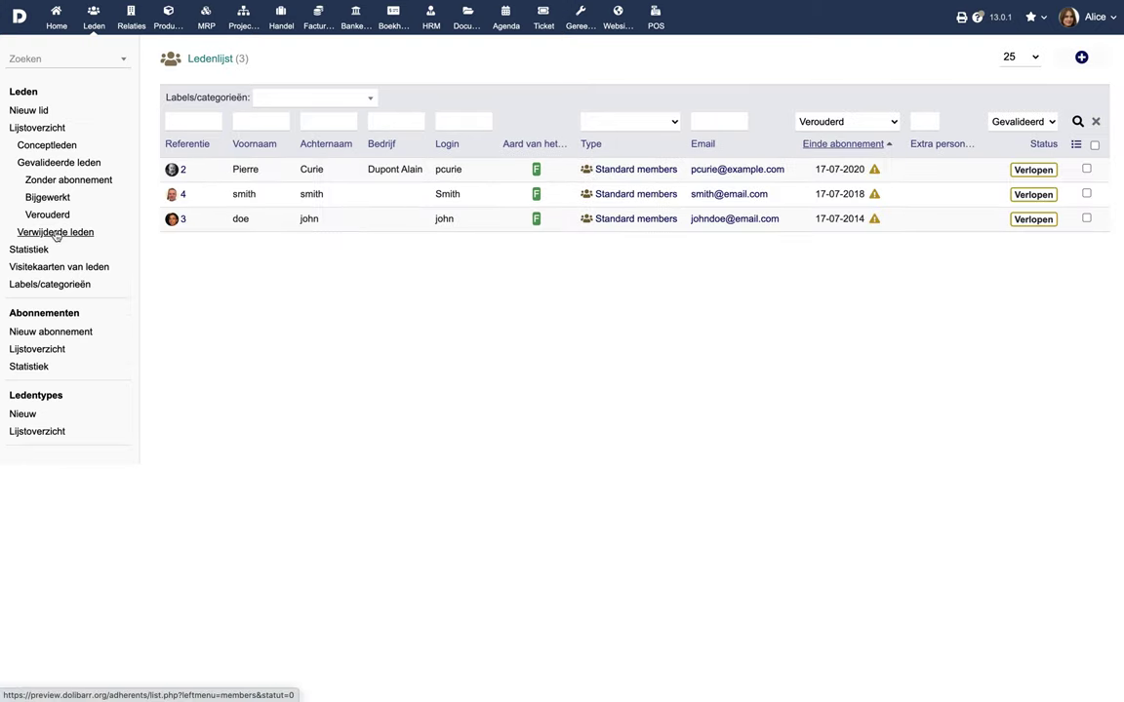
click(55, 232)
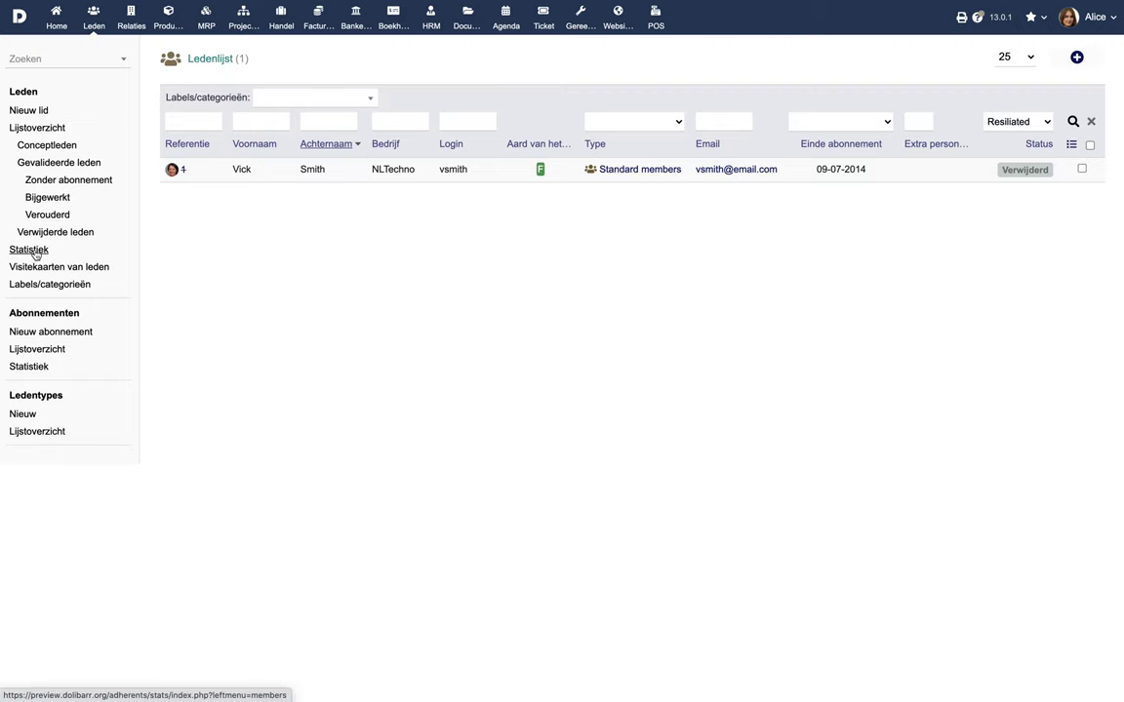
Step: Show membership statistics per country, per region and per state / province
click(35, 252)
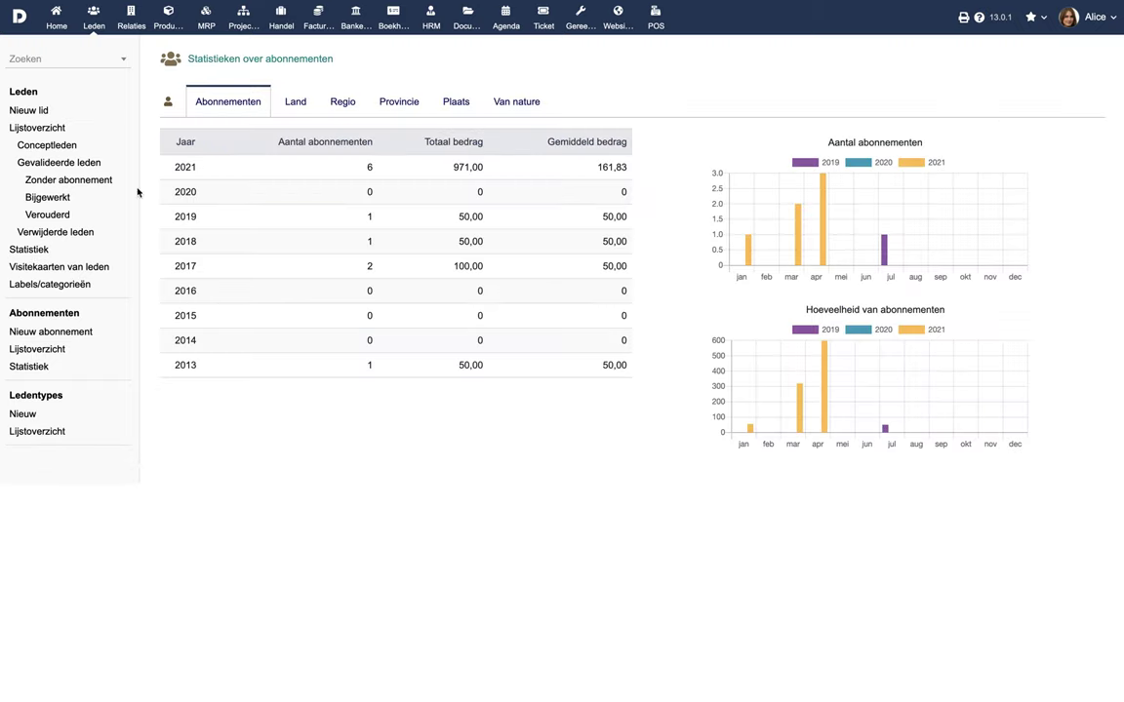
click(295, 103)
click(341, 103)
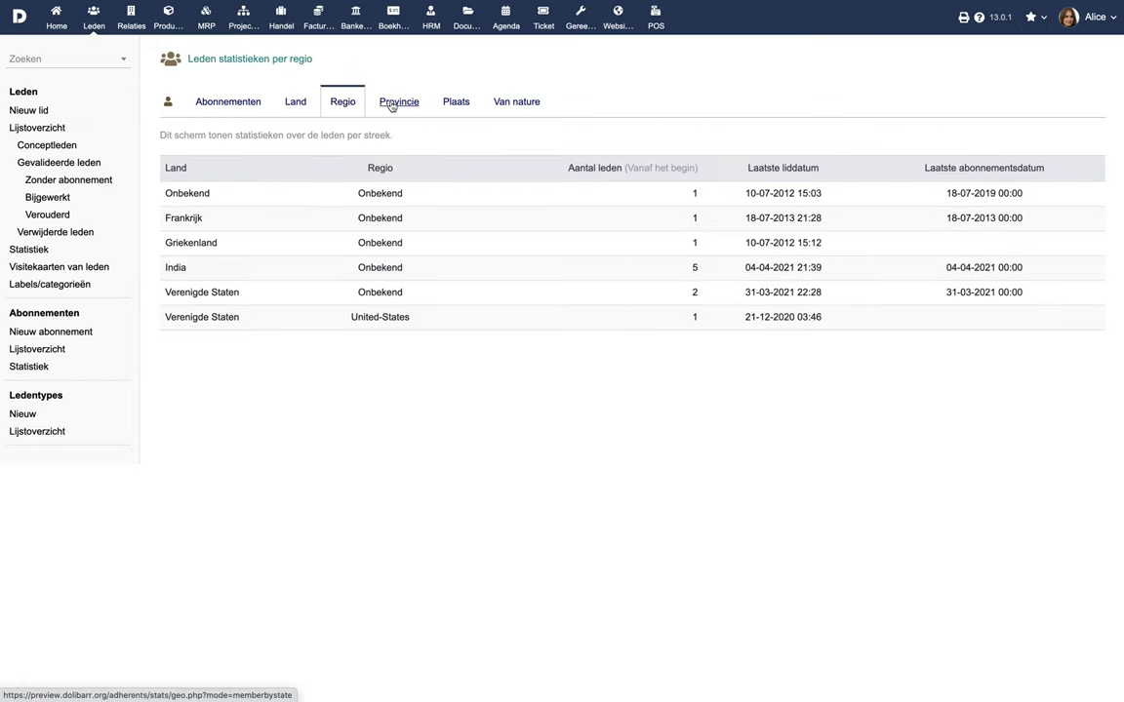
click(391, 104)
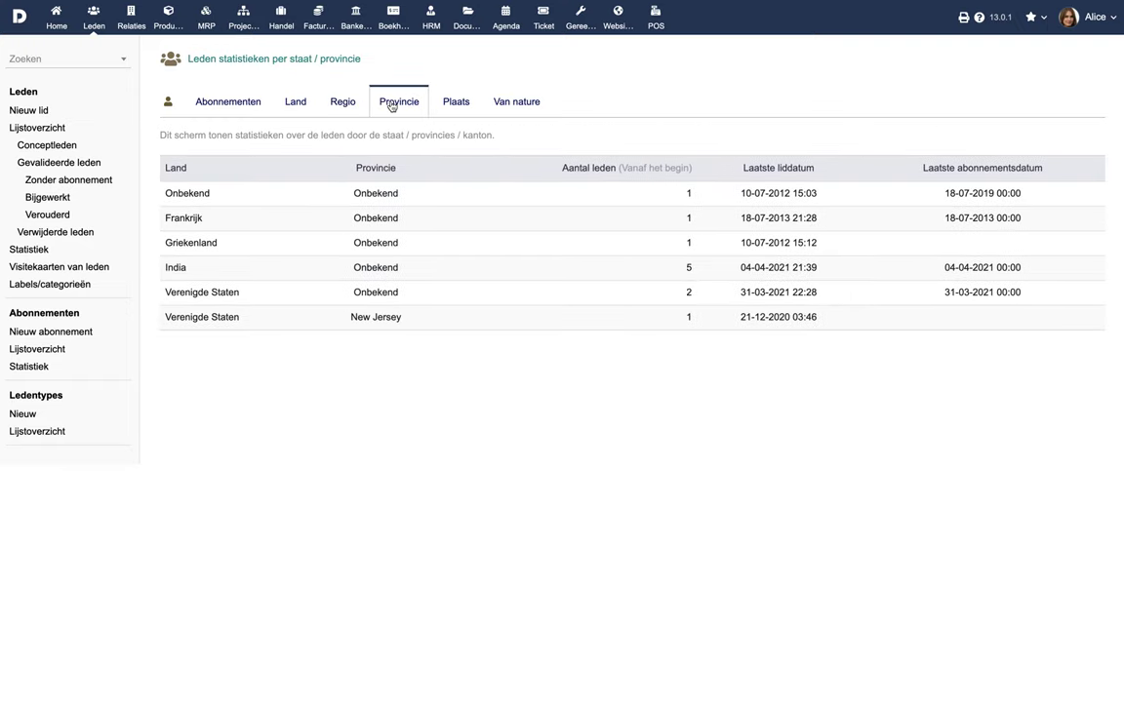
Step: Choose the Avery-5163, WL-125WX (letter - 2x5) format in the member business card generator
click(62, 271)
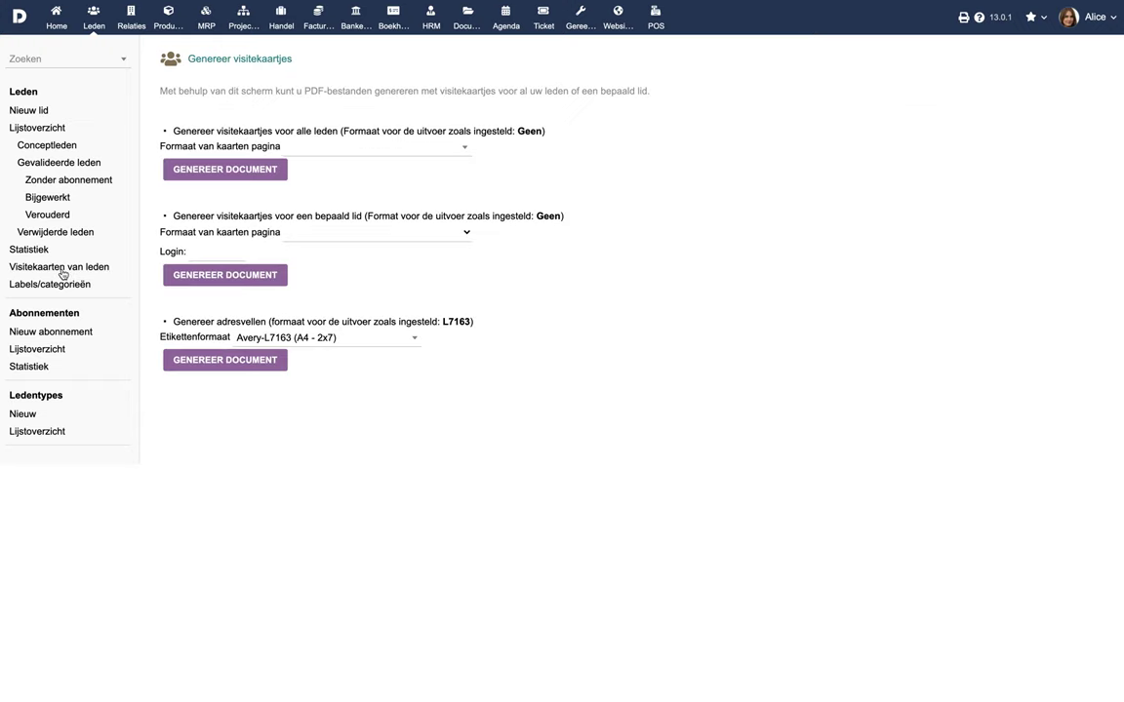
click(371, 154)
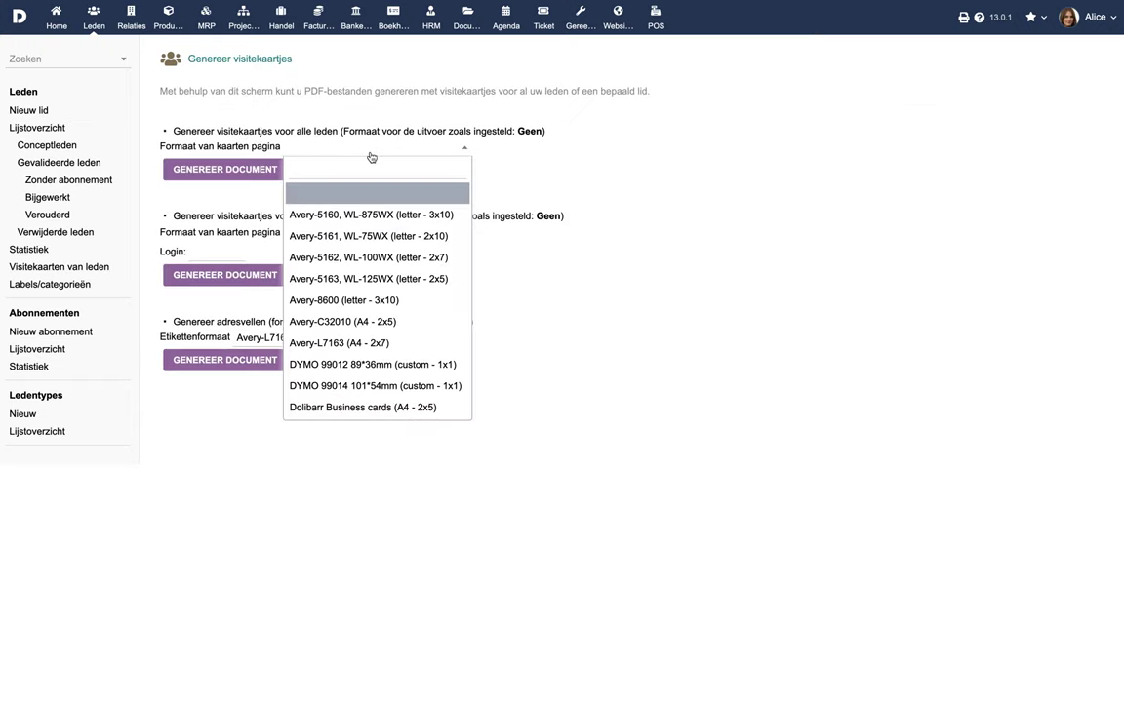
click(368, 278)
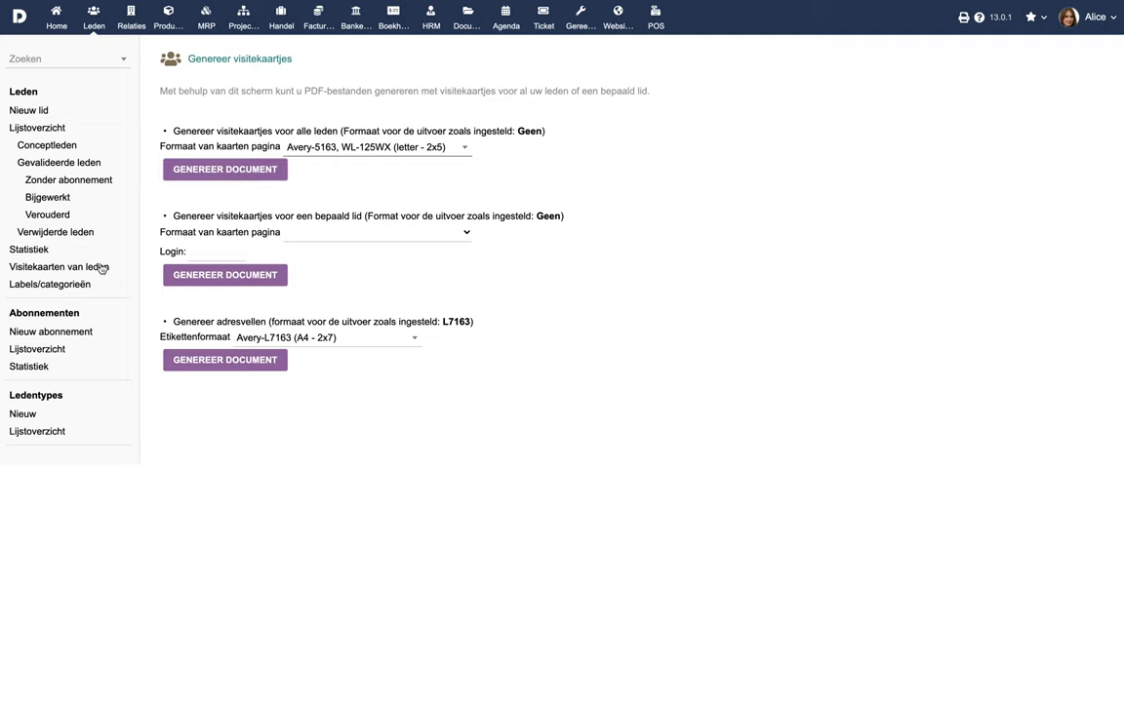
Step: Open the VIP label's detail page under member labels/categories
click(69, 284)
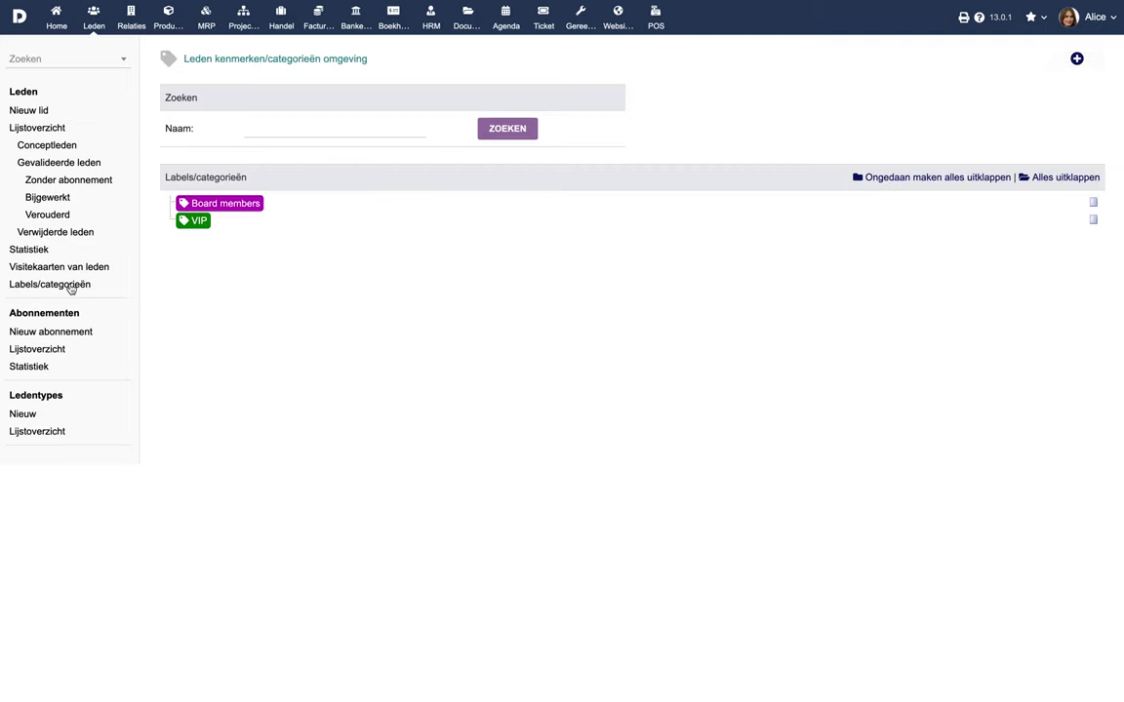
click(196, 221)
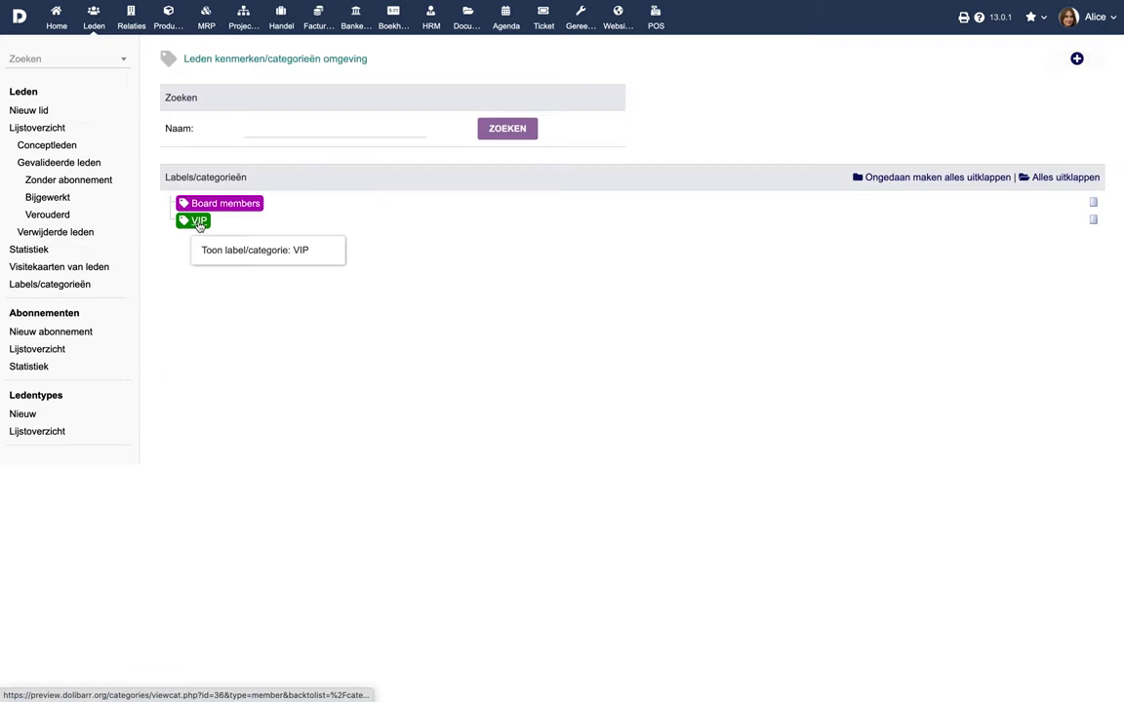
mouse_move(207, 481)
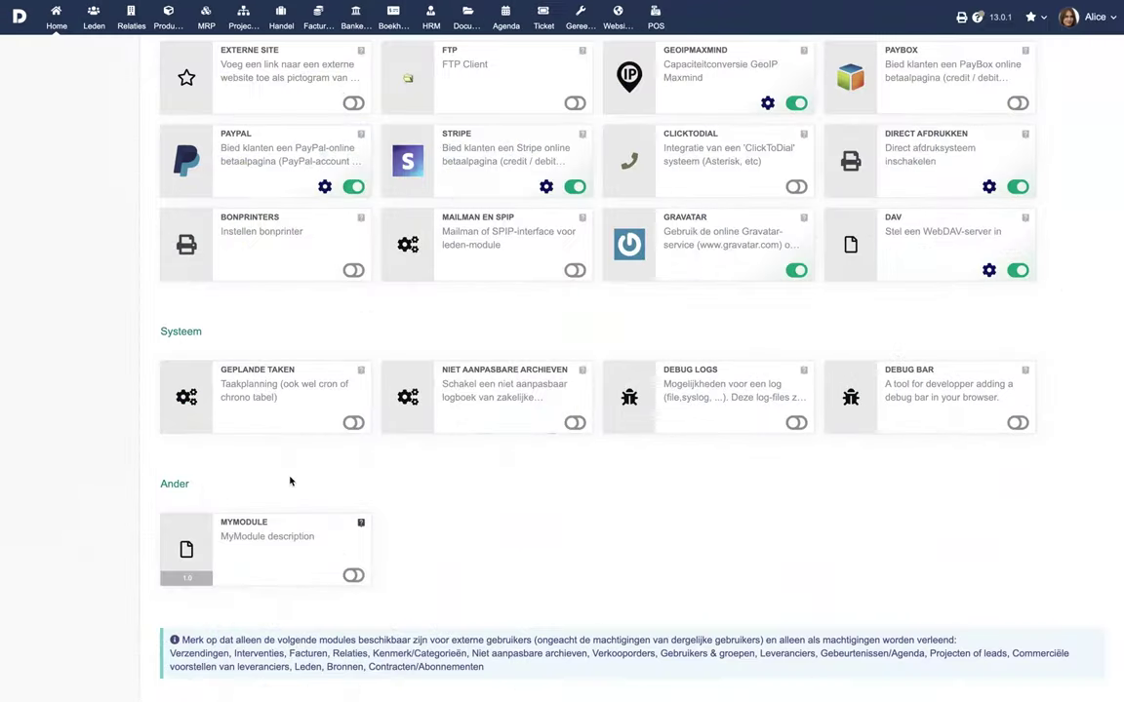
Step: Enable the scheduled jobs module and view the details of scheduled task 47
click(354, 422)
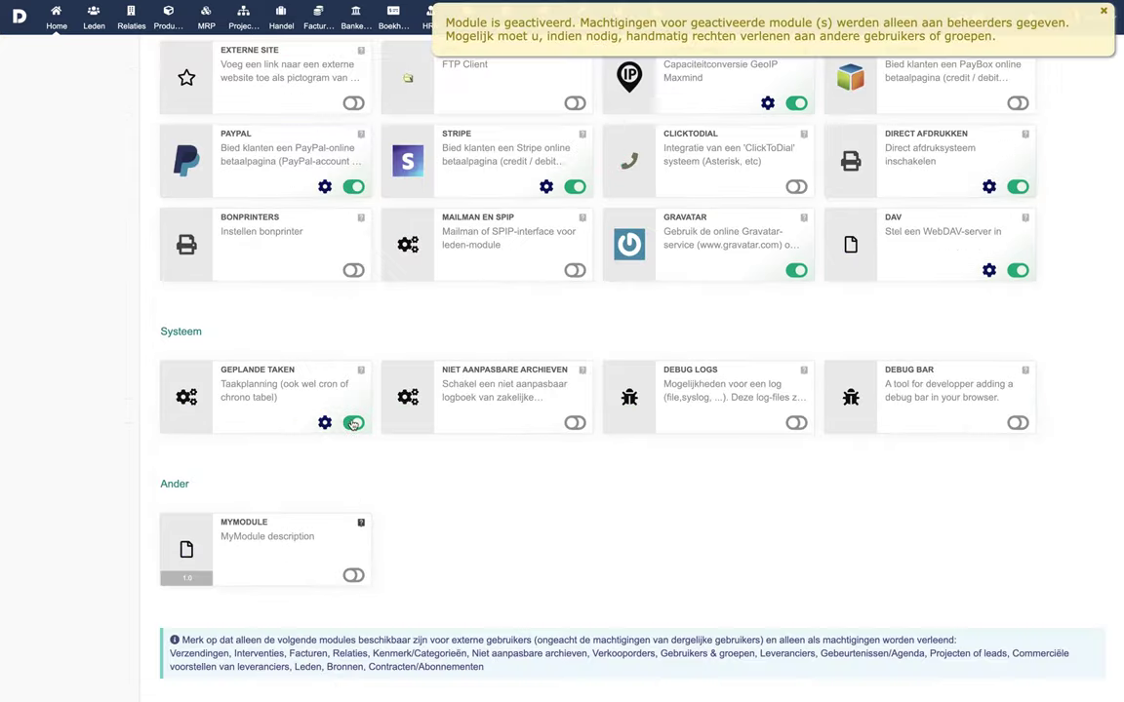
click(325, 422)
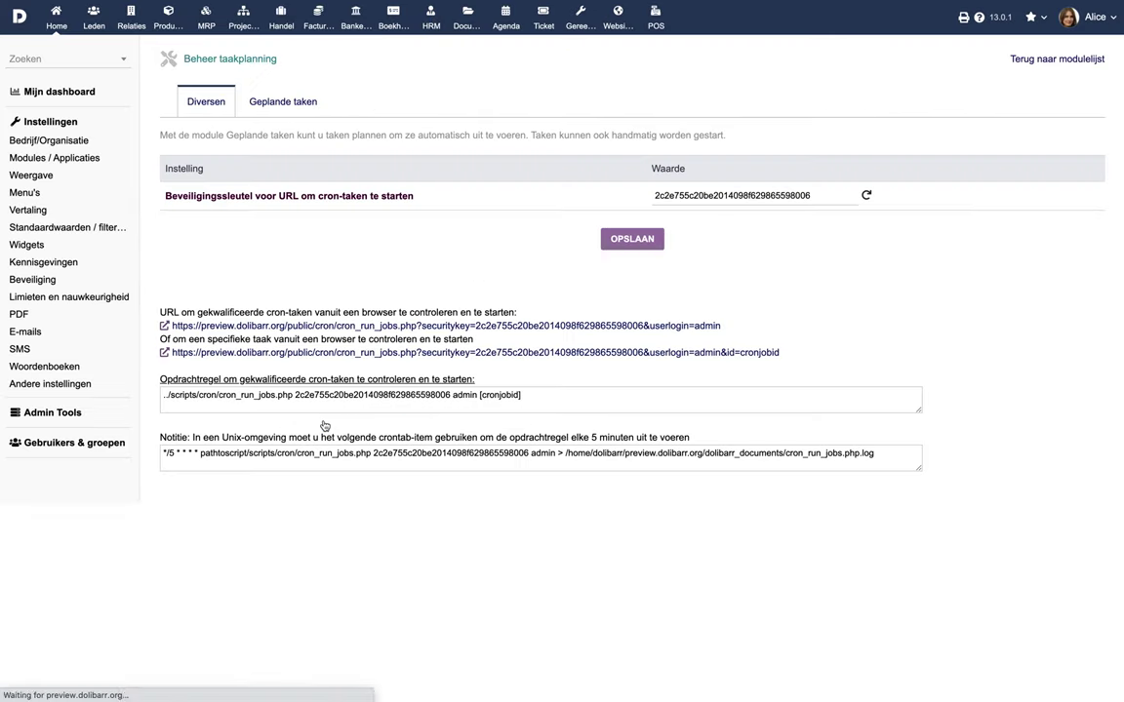
click(293, 104)
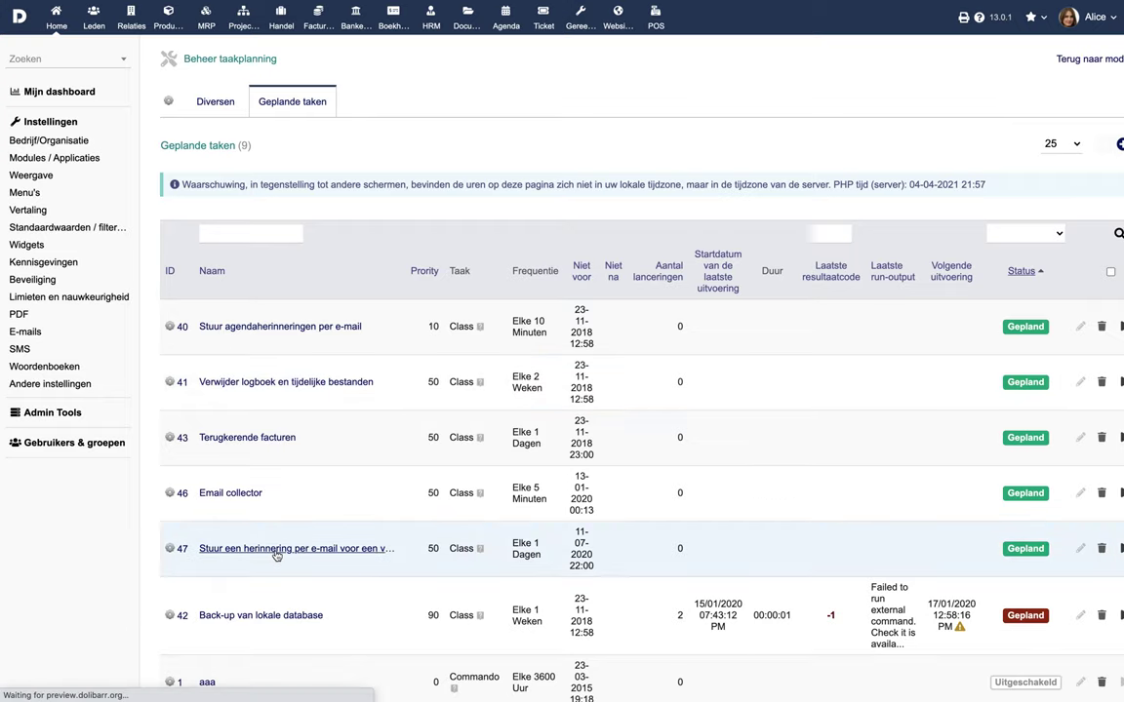
click(281, 548)
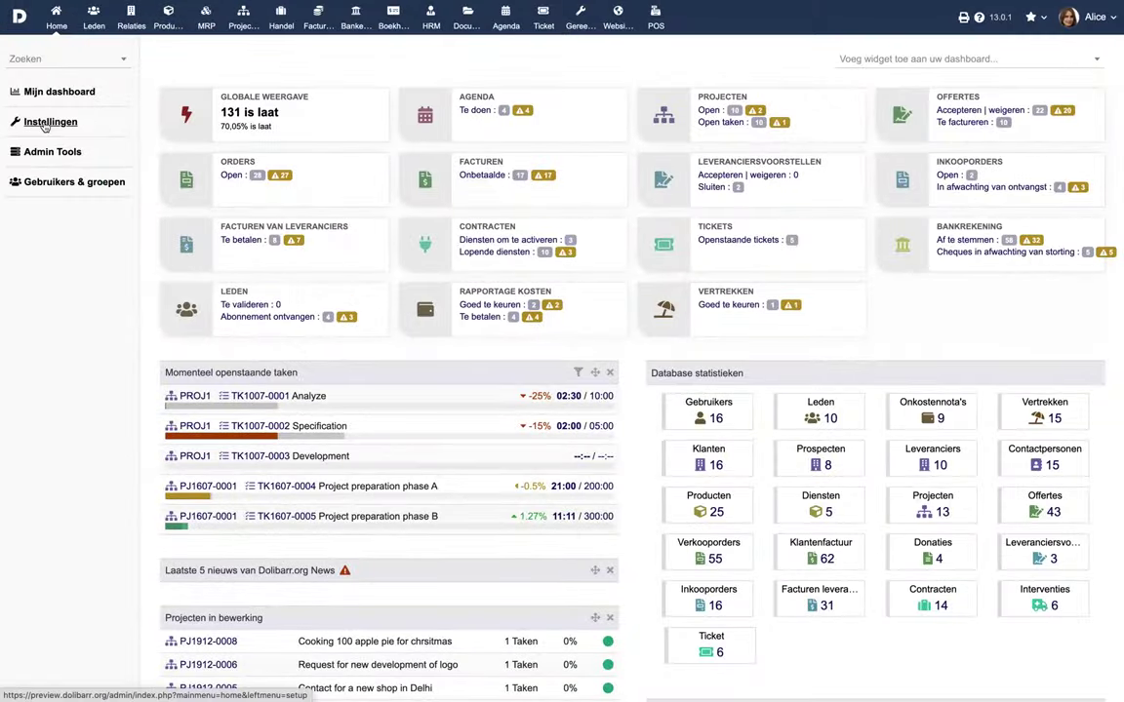
Step: Edit the position 40 subscription reminder e-mail template and select its ONLINE_PAYMENT_TEXT_AND_URL line
click(43, 124)
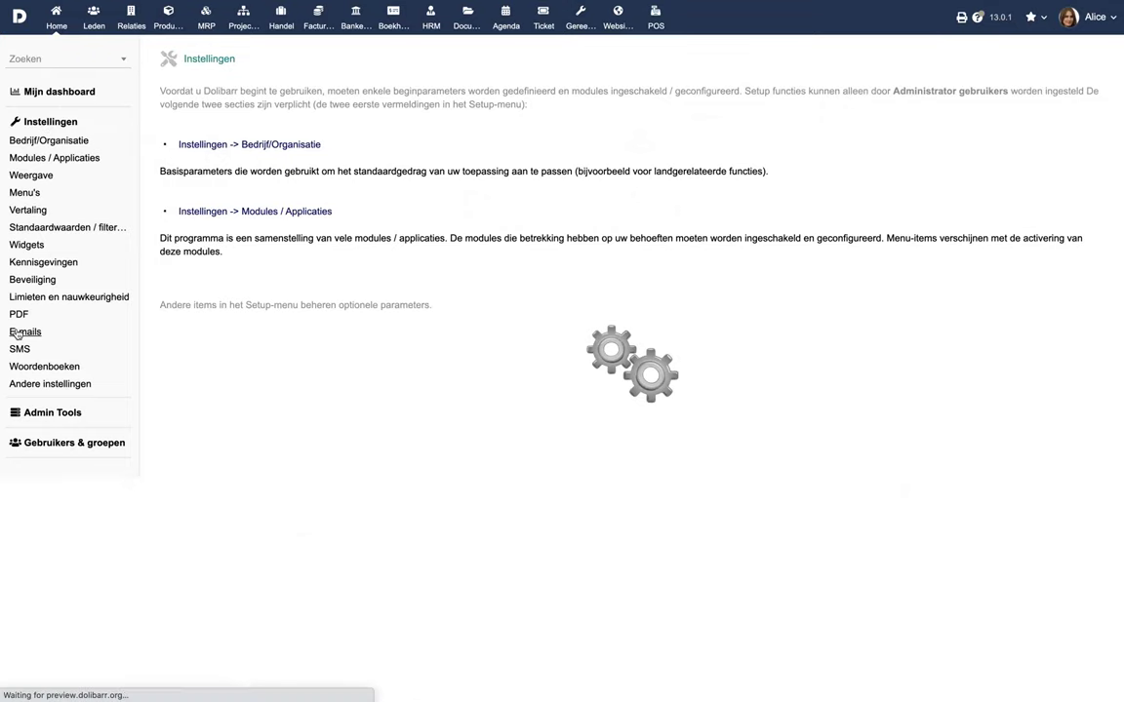
click(17, 333)
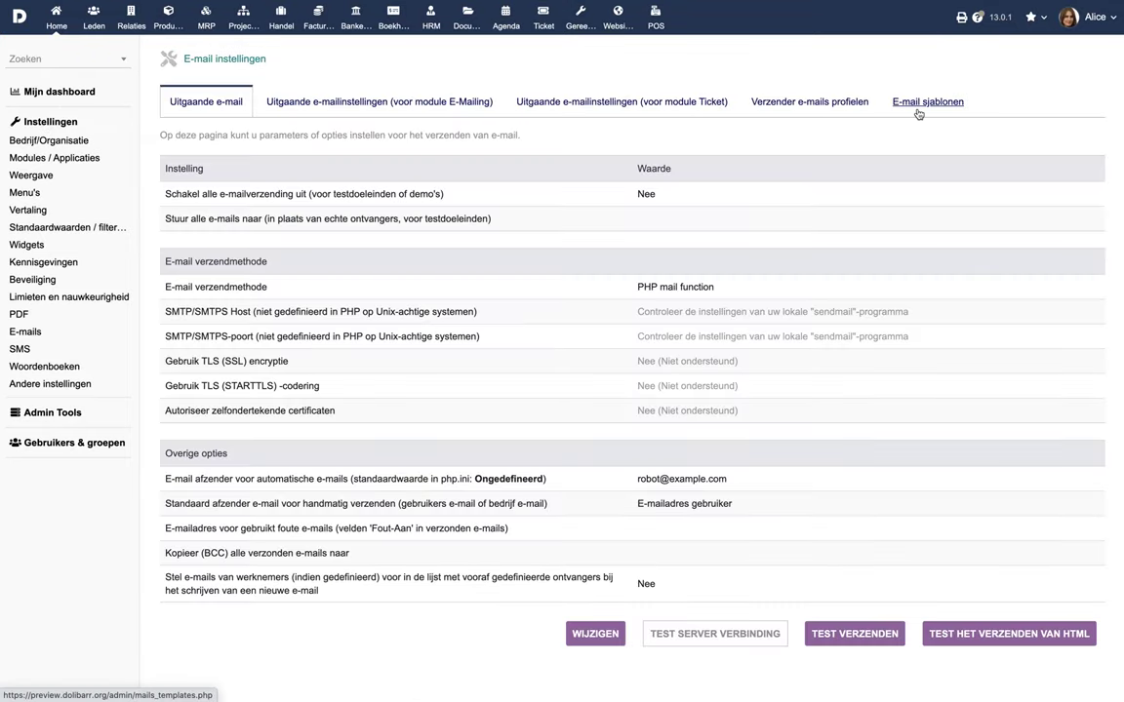
click(922, 103)
scroll(781, 371, down, 3)
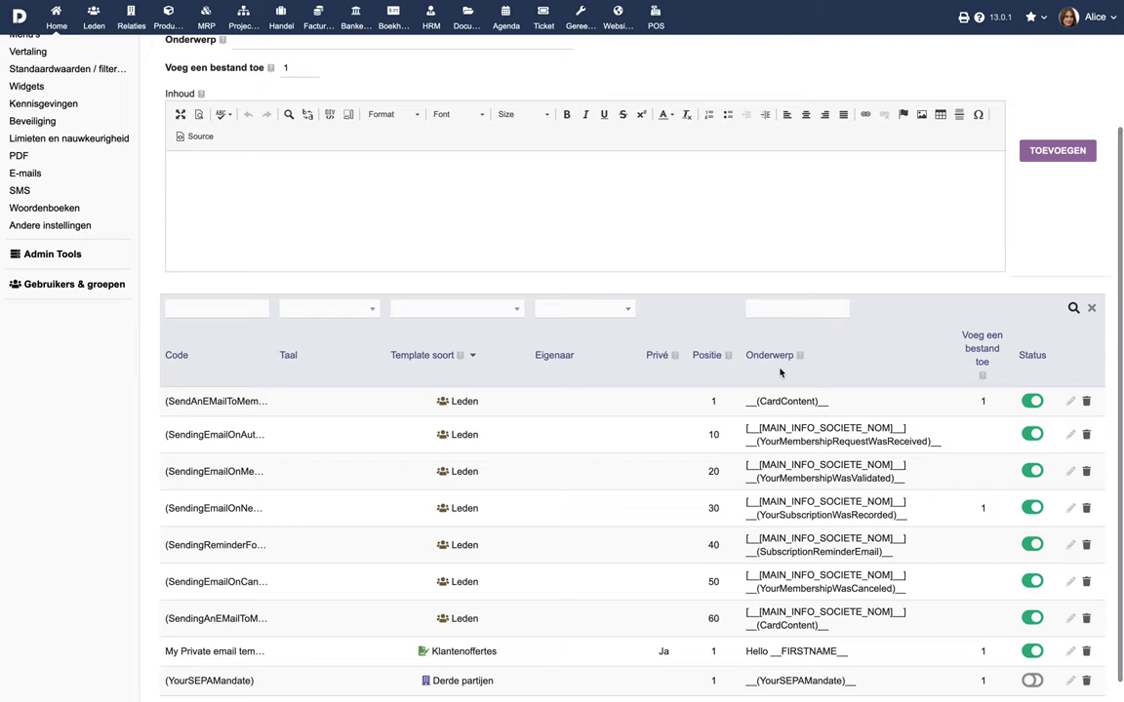
click(1070, 547)
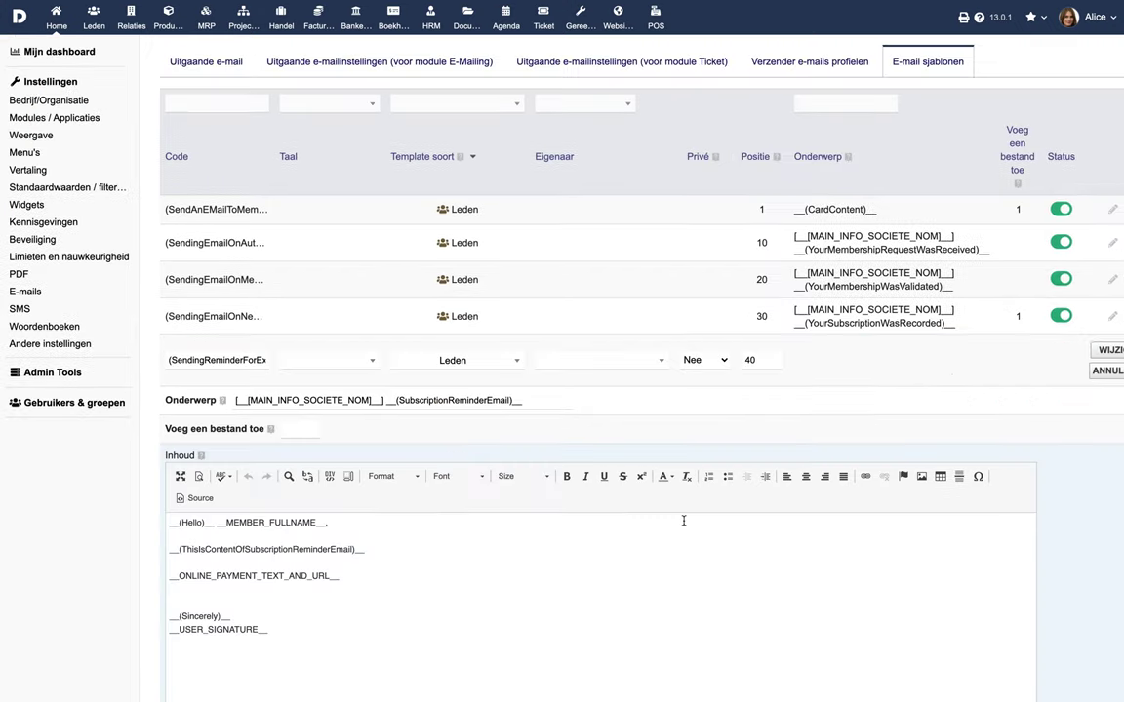
double_click(256, 292)
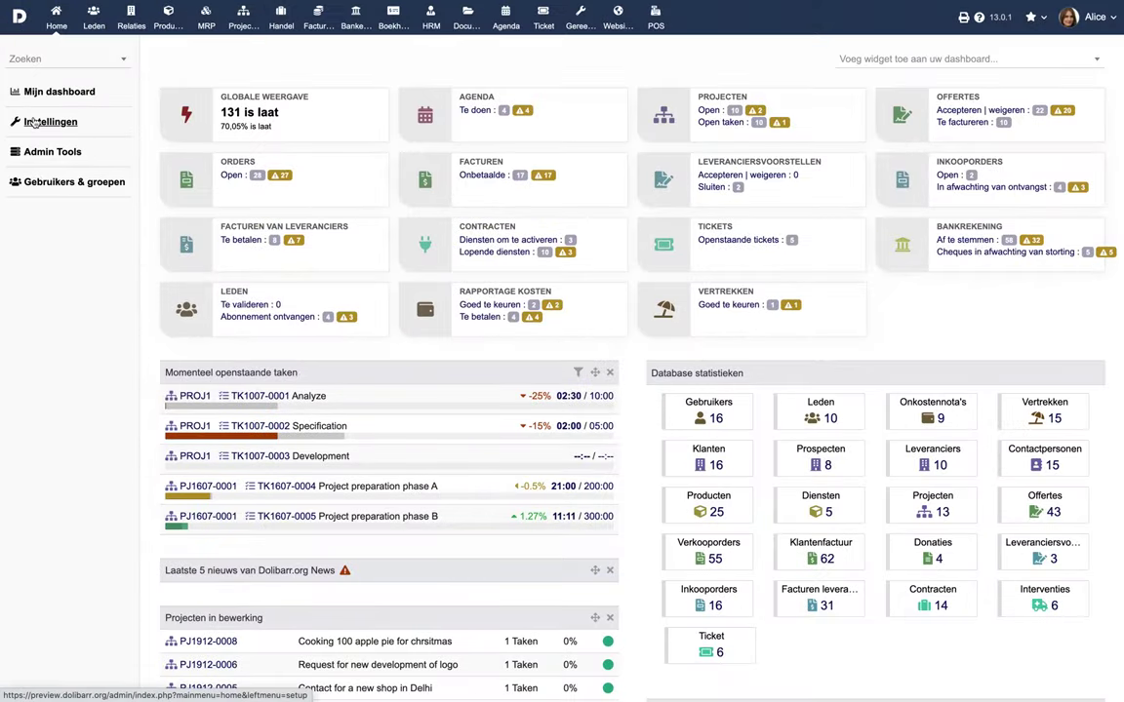
Step: View the Members module's e-mail and public subscription form settings
click(31, 122)
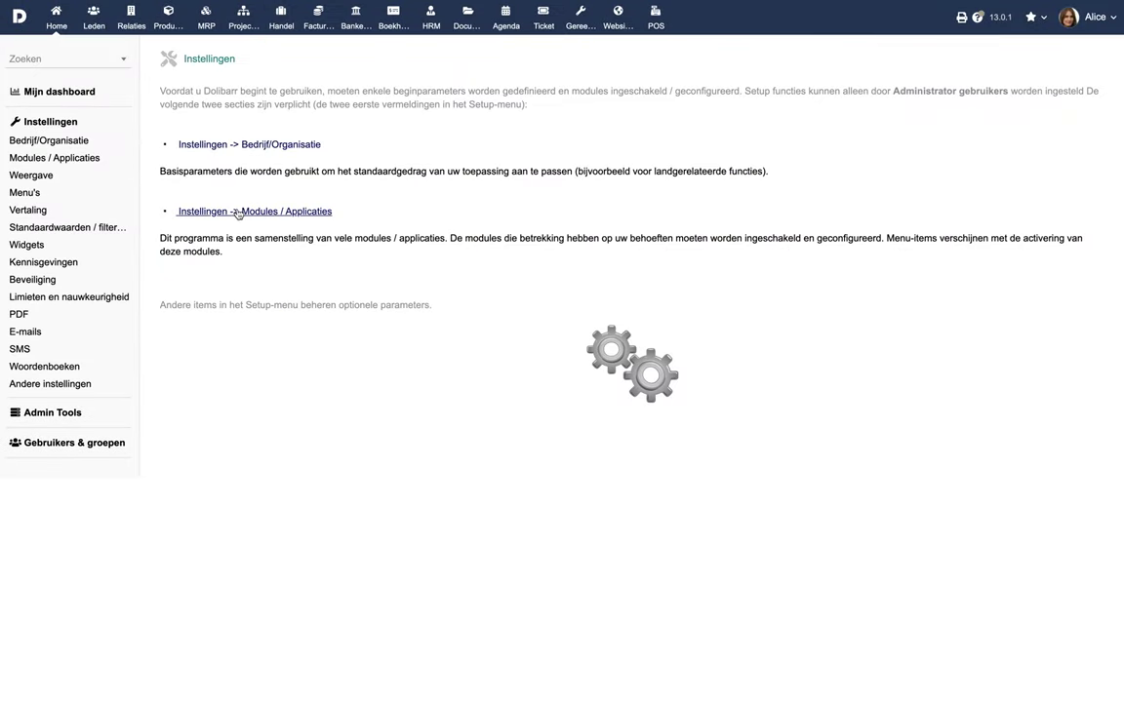
click(225, 194)
click(546, 348)
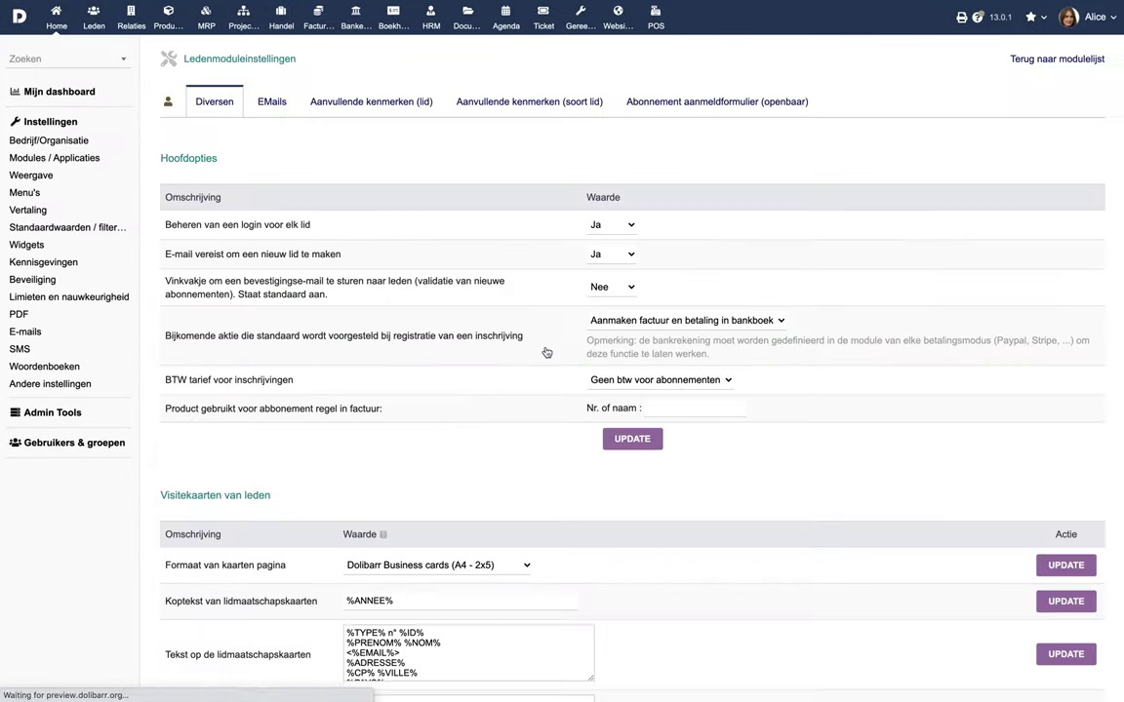
click(271, 105)
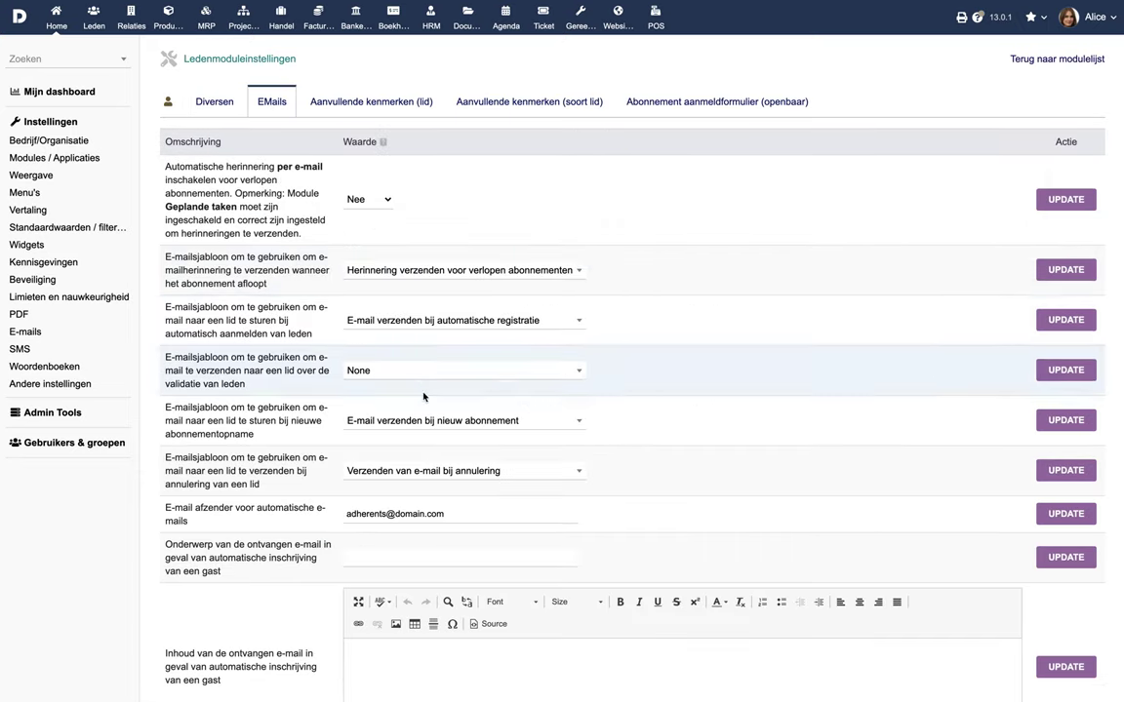
click(673, 102)
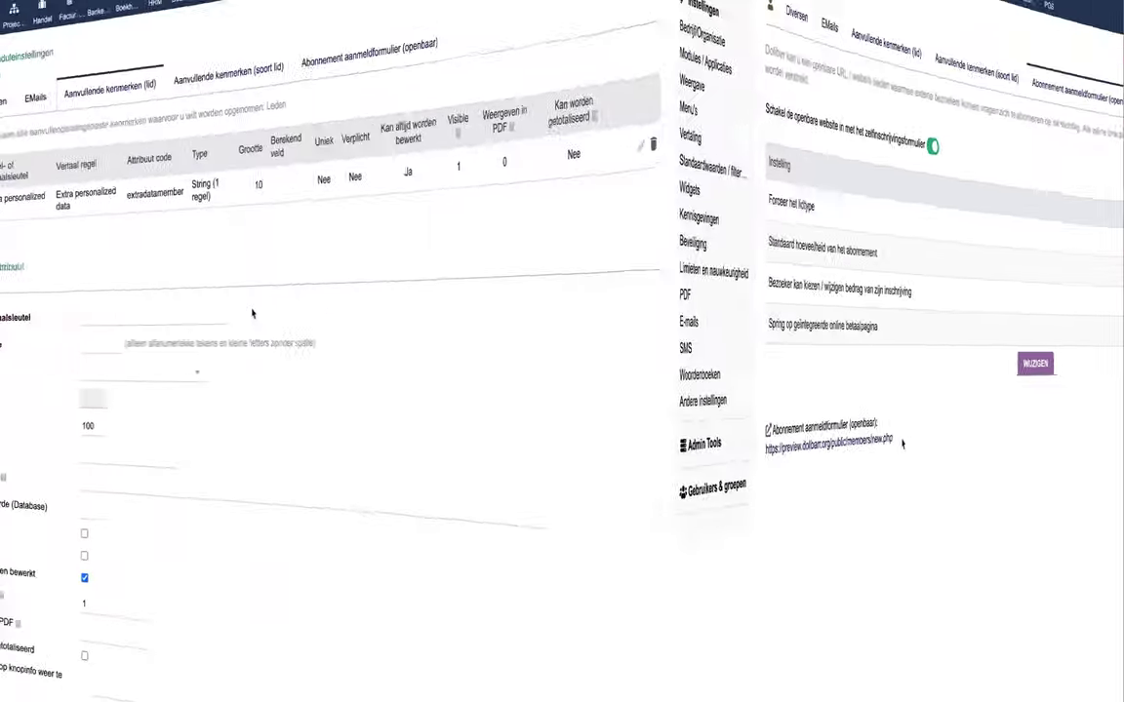
Step: Add member attribute 'Verwezen Door', code referby, as a single-line string
click(441, 317)
text(Verwezen Door)
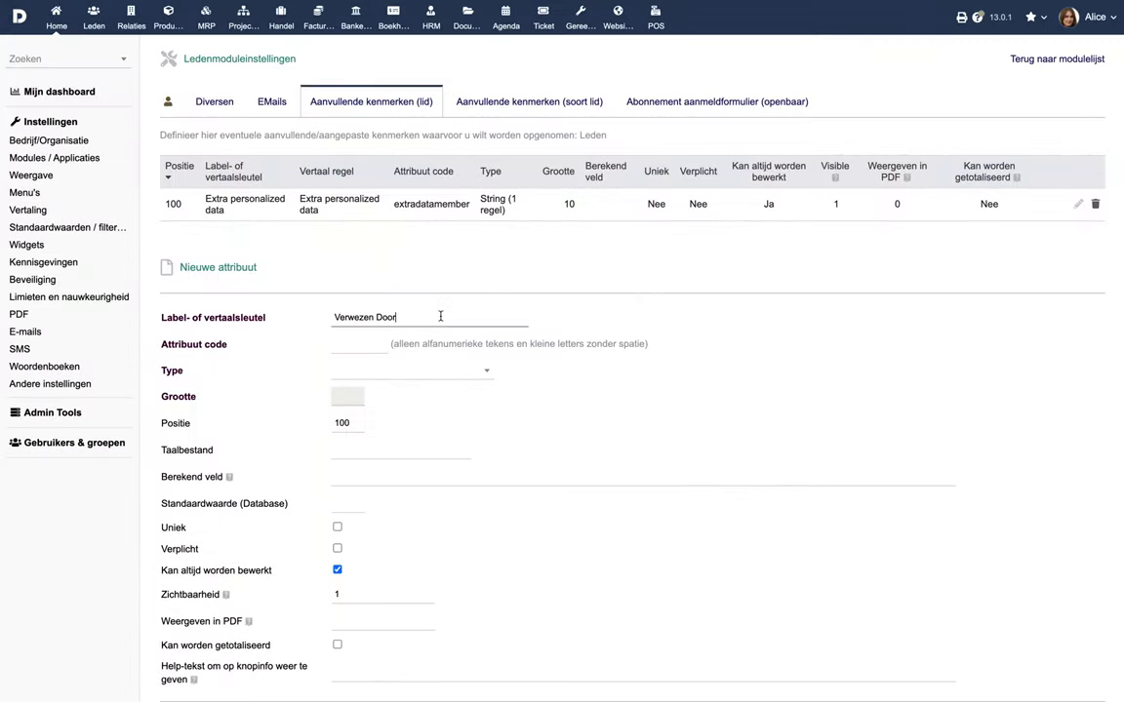
click(377, 347)
click(388, 375)
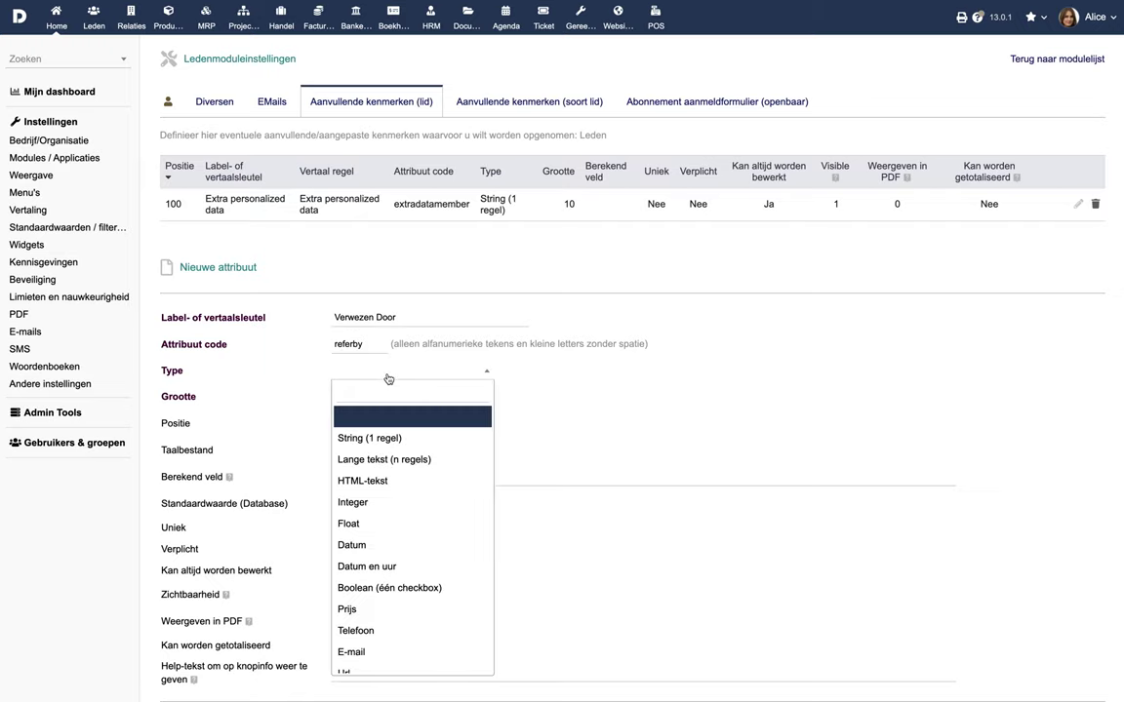
click(406, 432)
scroll(399, 553, down, 1)
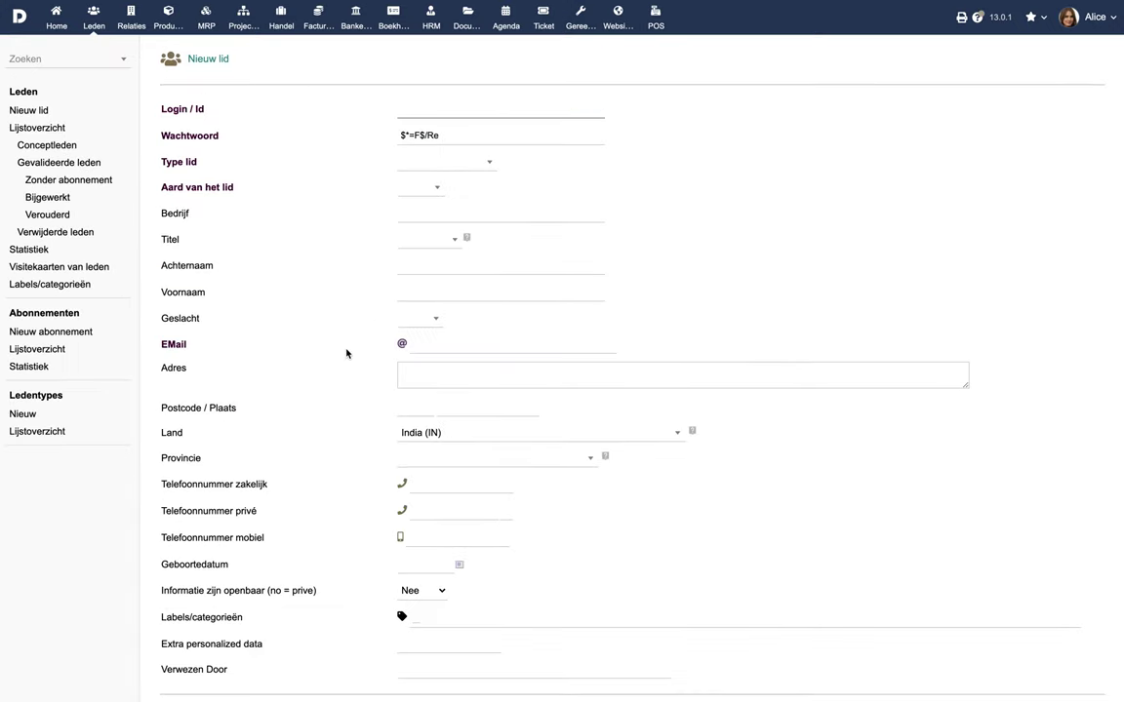
scroll(347, 354, down, 1)
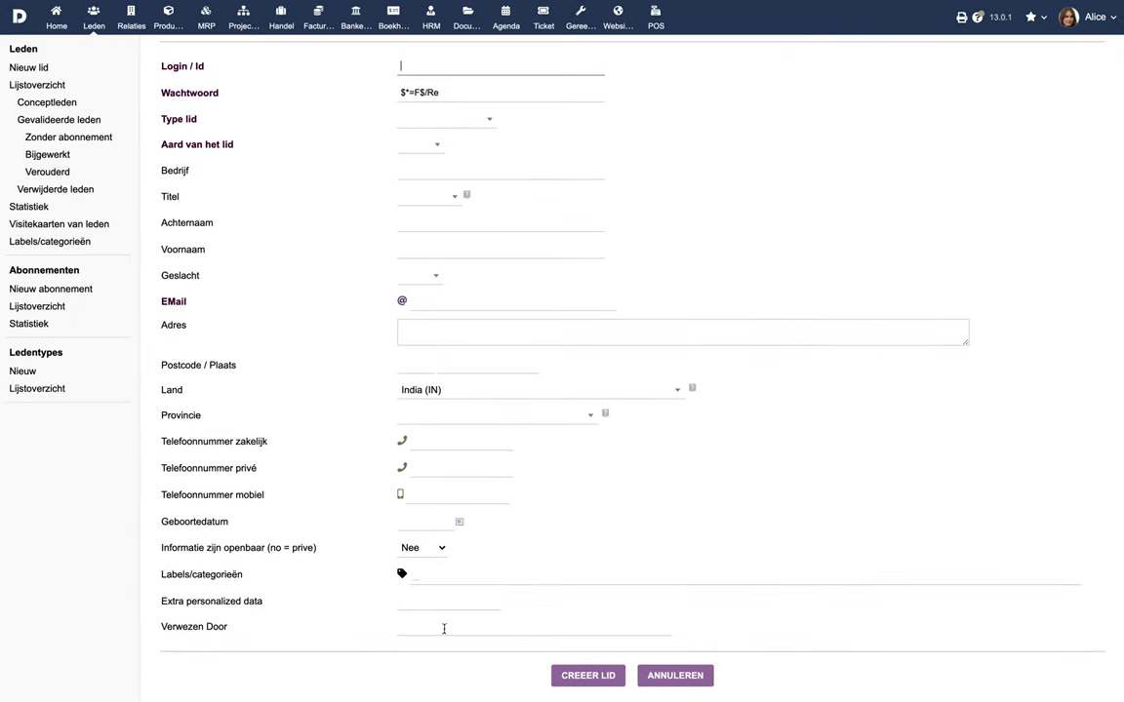